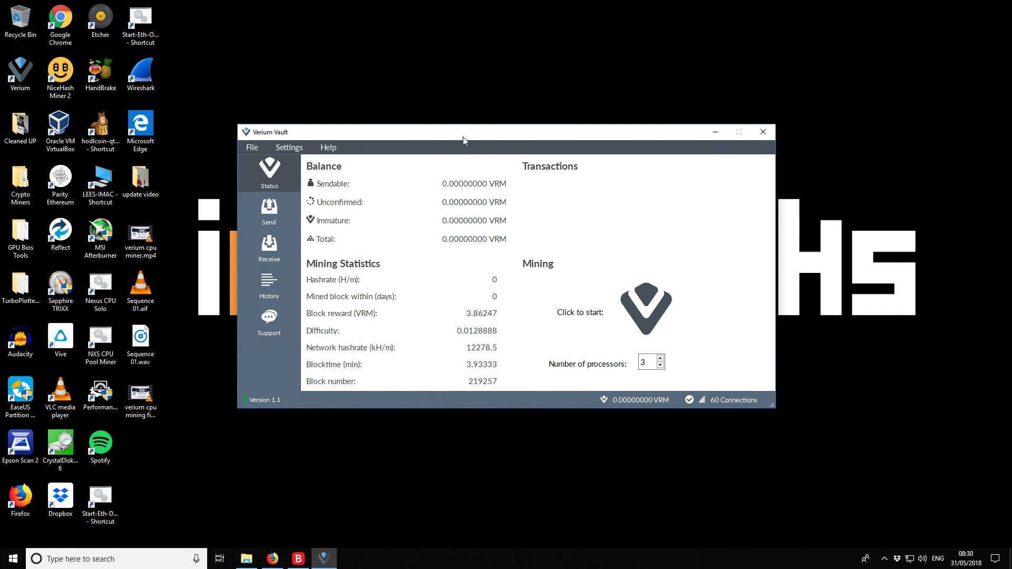
Create a new receiving address labelled 'Pool Mining Rewards' in Verium Vault
left_click_drag(473, 134, 473, 139)
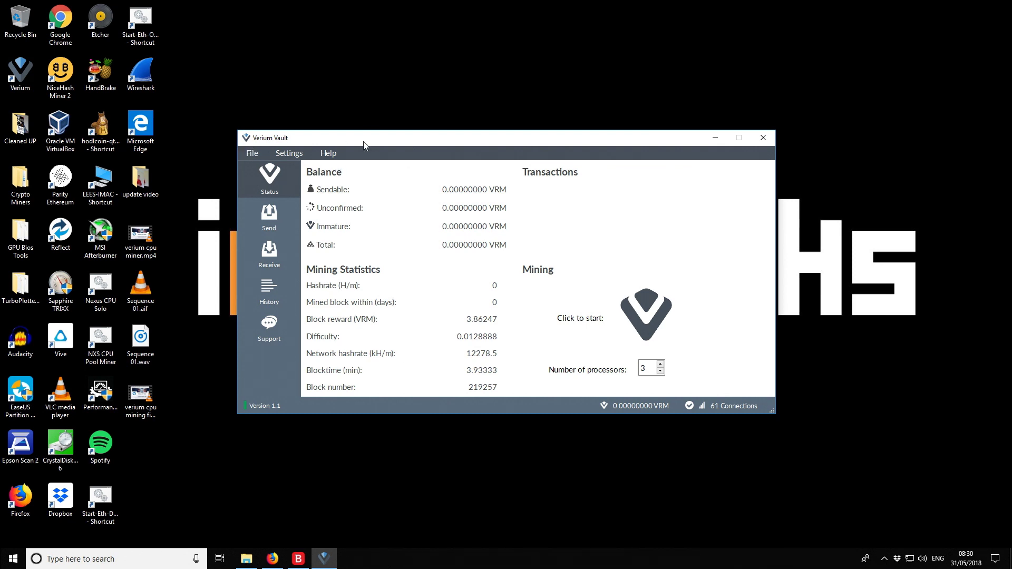
left_click(274, 259)
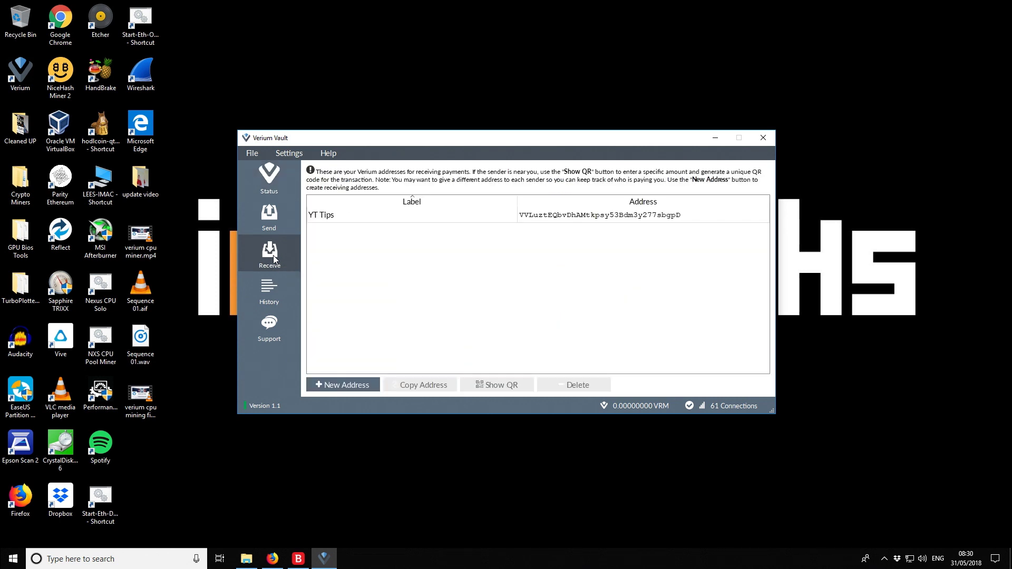
left_click(350, 385)
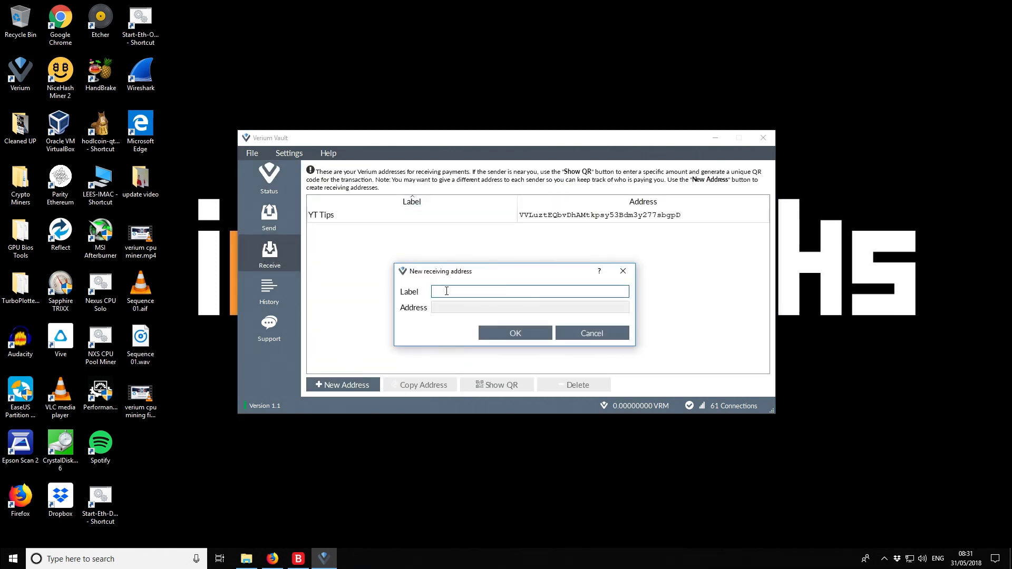
type("Mining Rewards")
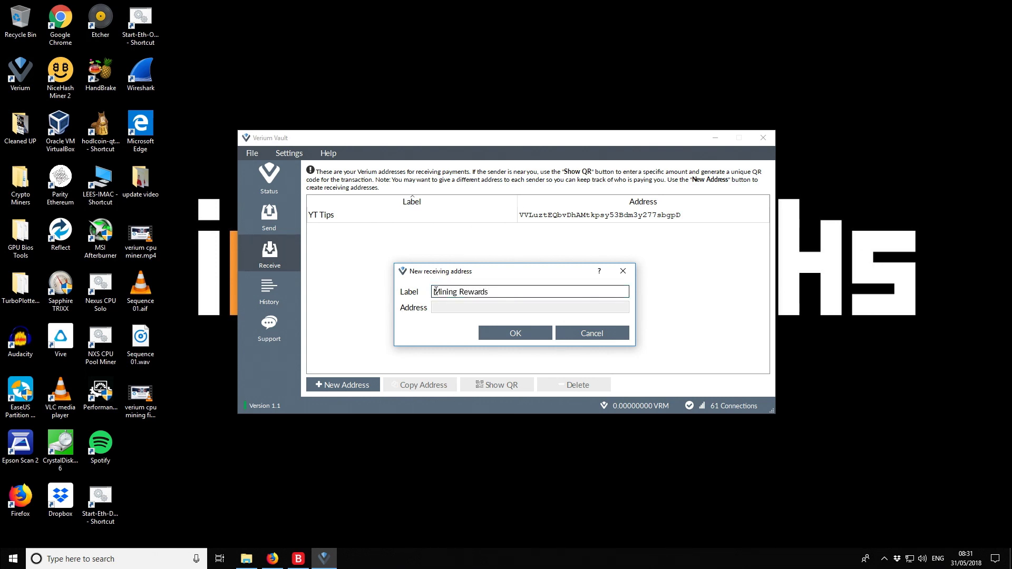
key("Home")
type("Pool")
left_click(524, 337)
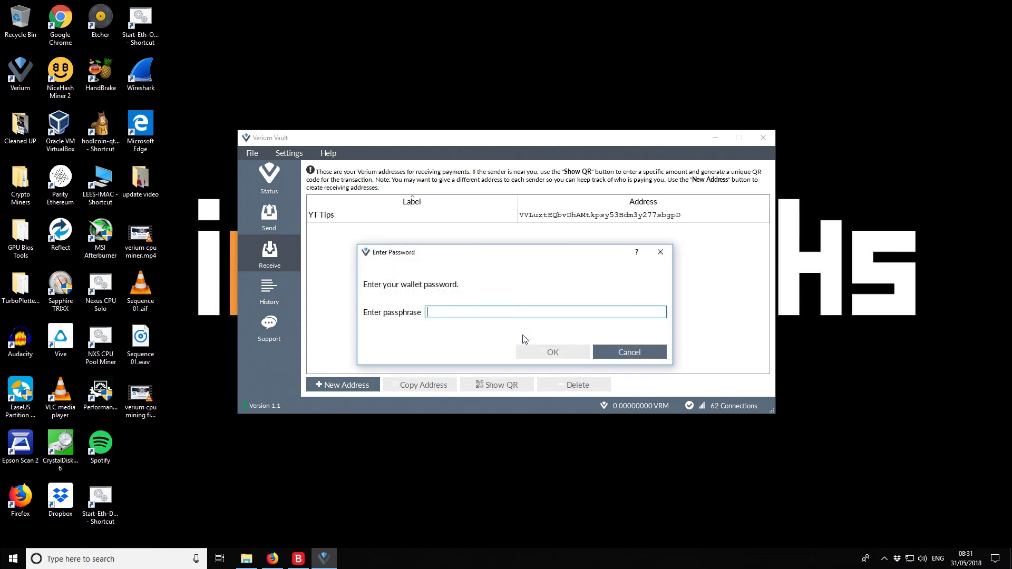
Unlock the wallet with its passphrase to confirm the address, then minimise the wallet window
left_click(450, 311)
left_click(247, 559)
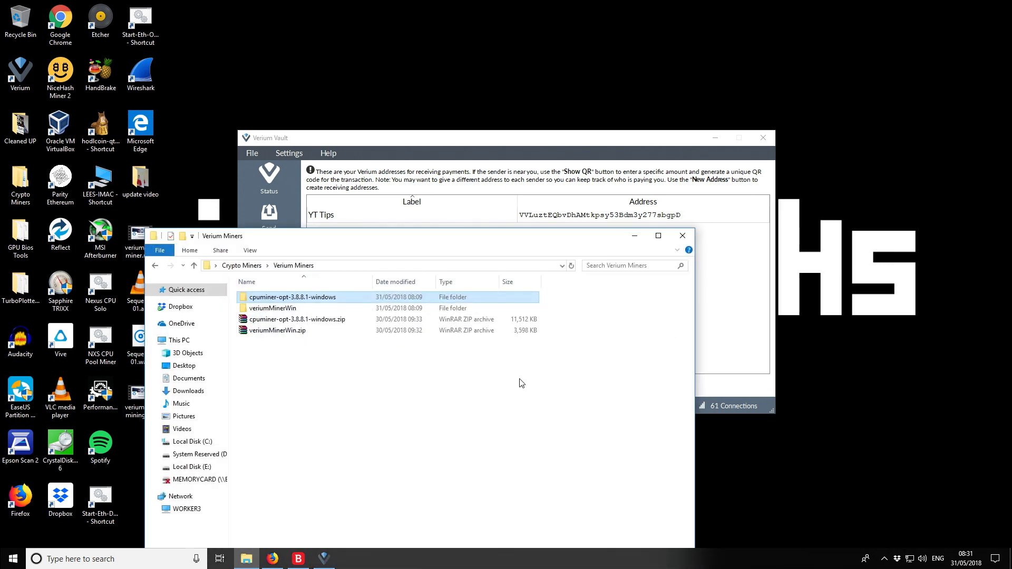
left_click(637, 234)
left_click(463, 314)
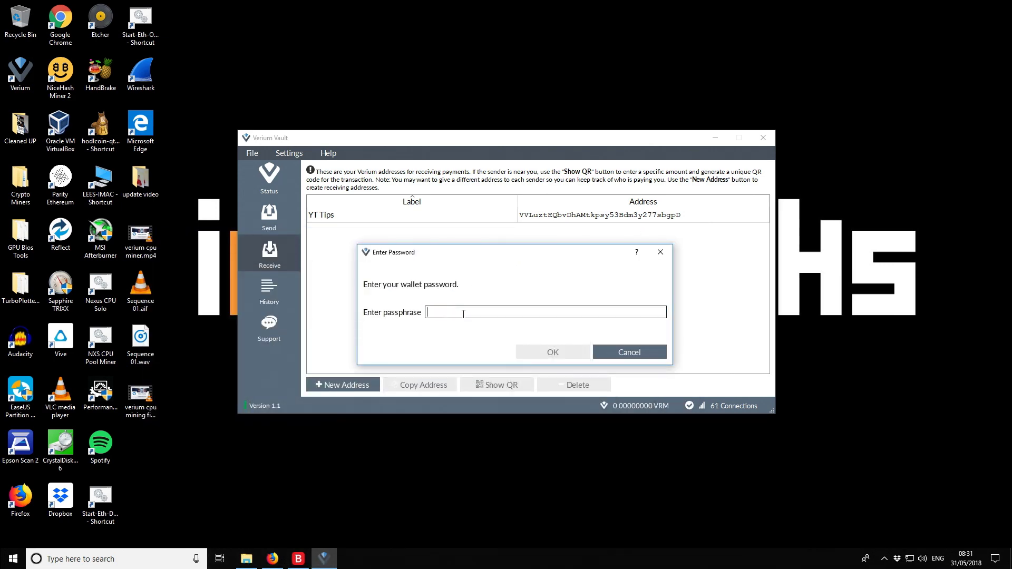
key("ctrl+v")
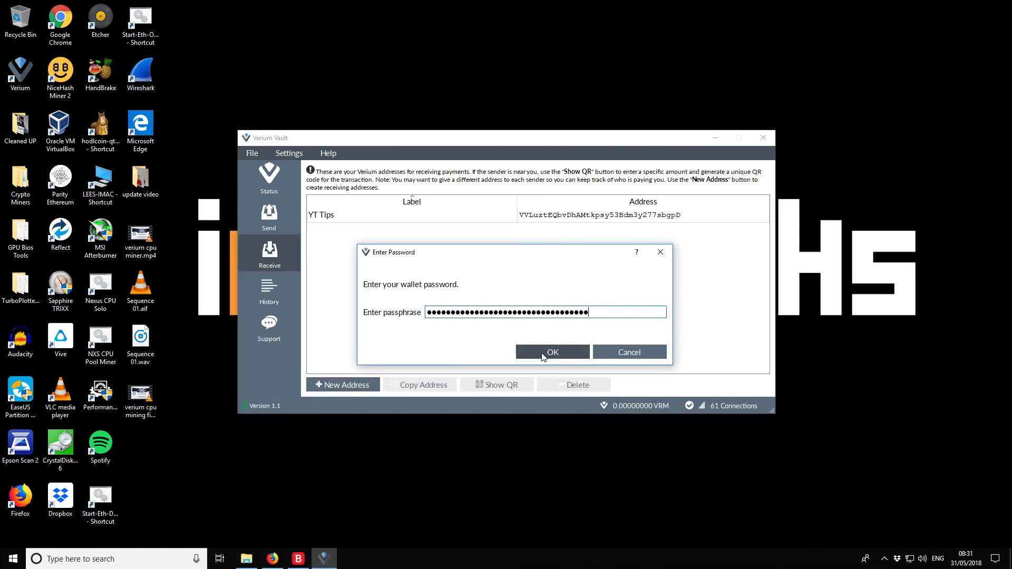
left_click(543, 356)
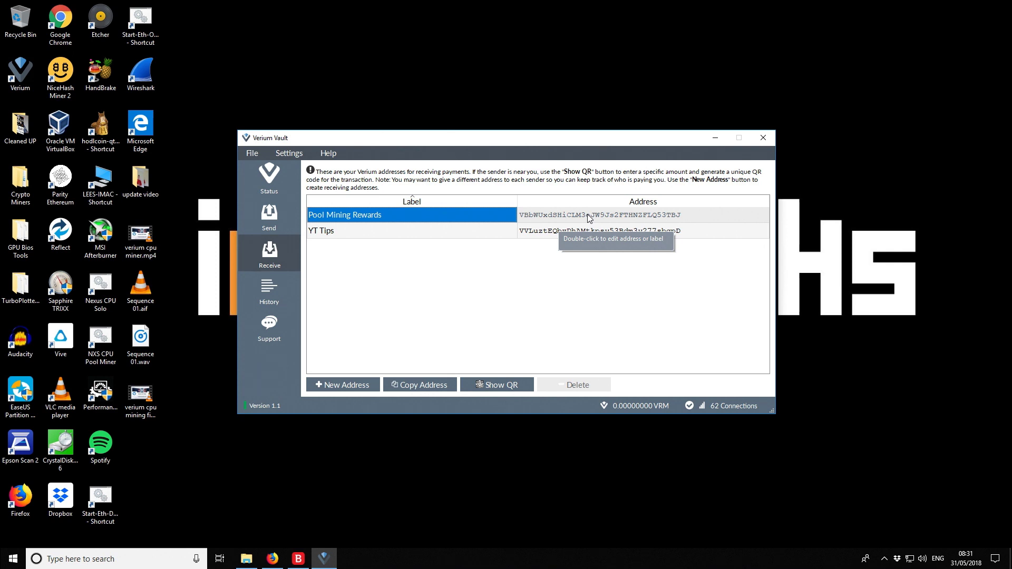
left_click(717, 137)
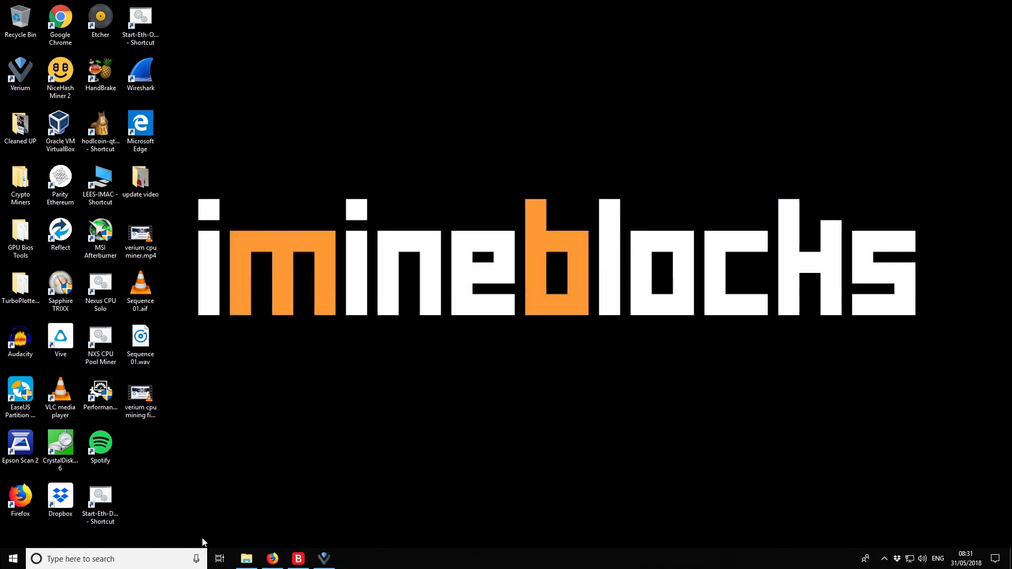
Restore Firefox and open Statistics > Pool on the Verium Mining-Pool tab
left_click(270, 562)
scroll(309, 389, "up", 15)
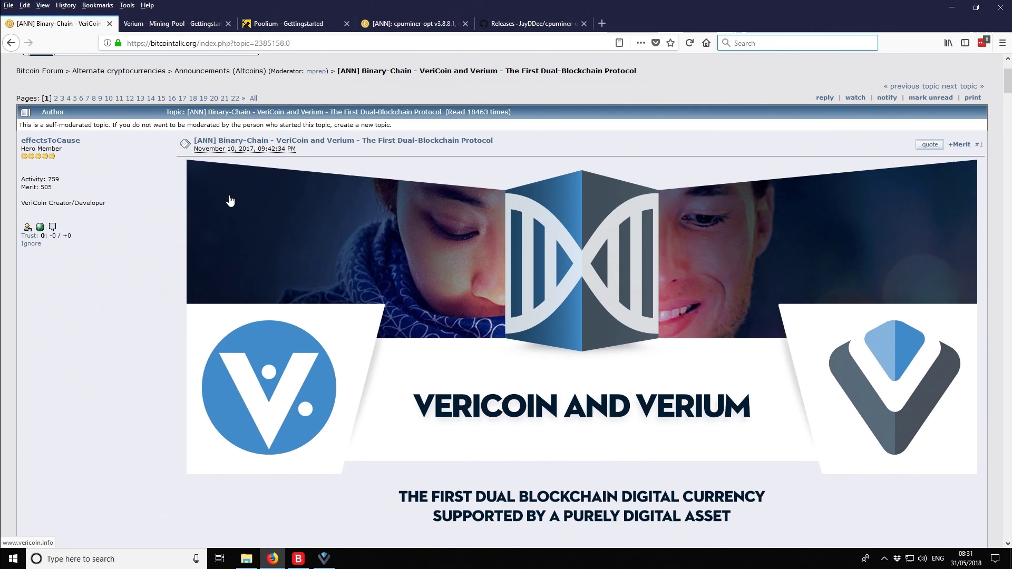
left_click(162, 24)
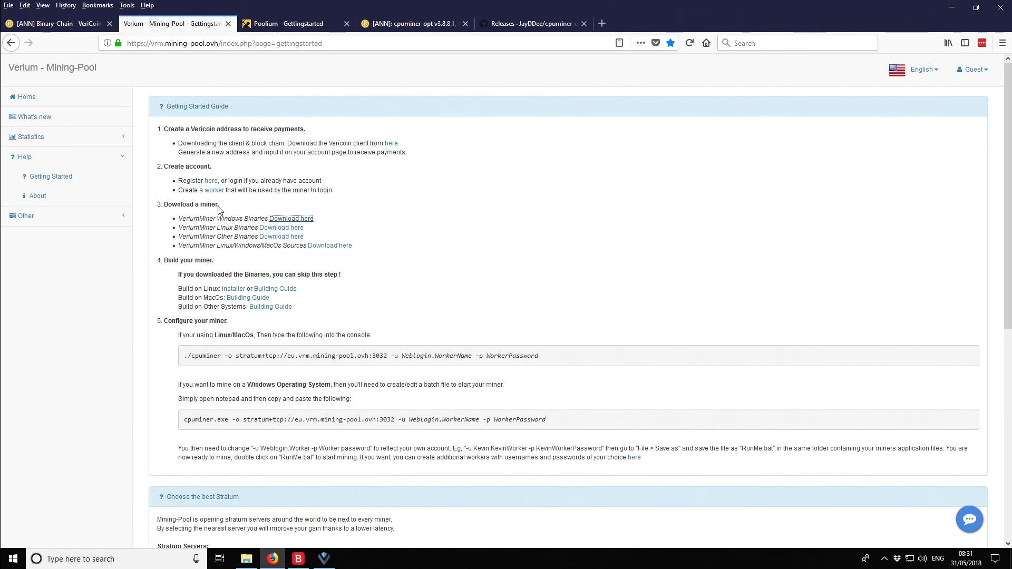
left_click(34, 138)
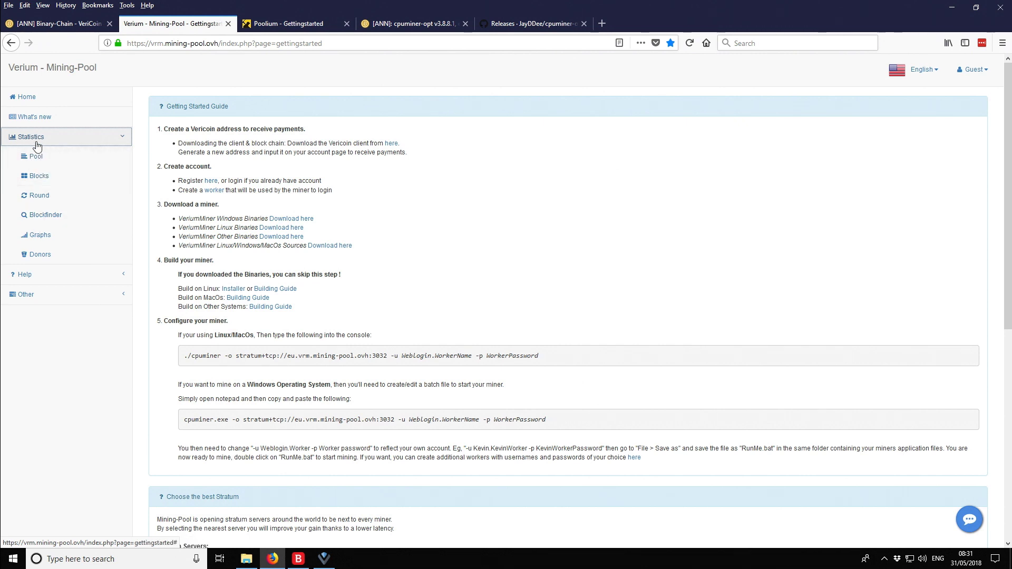
left_click(35, 157)
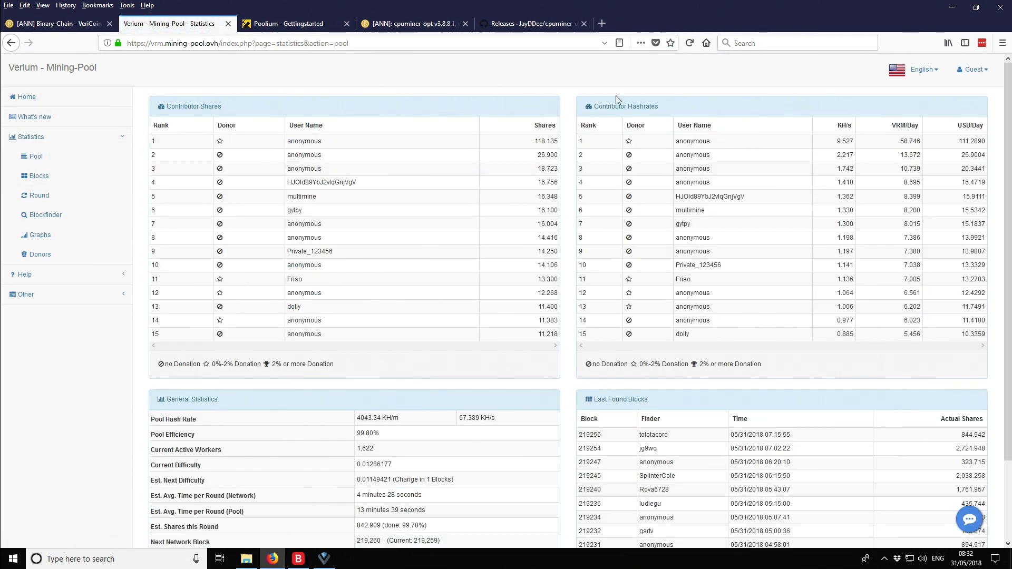
Glance at the Poolium getting started guide, then return to the Verium pool statistics
left_click(296, 28)
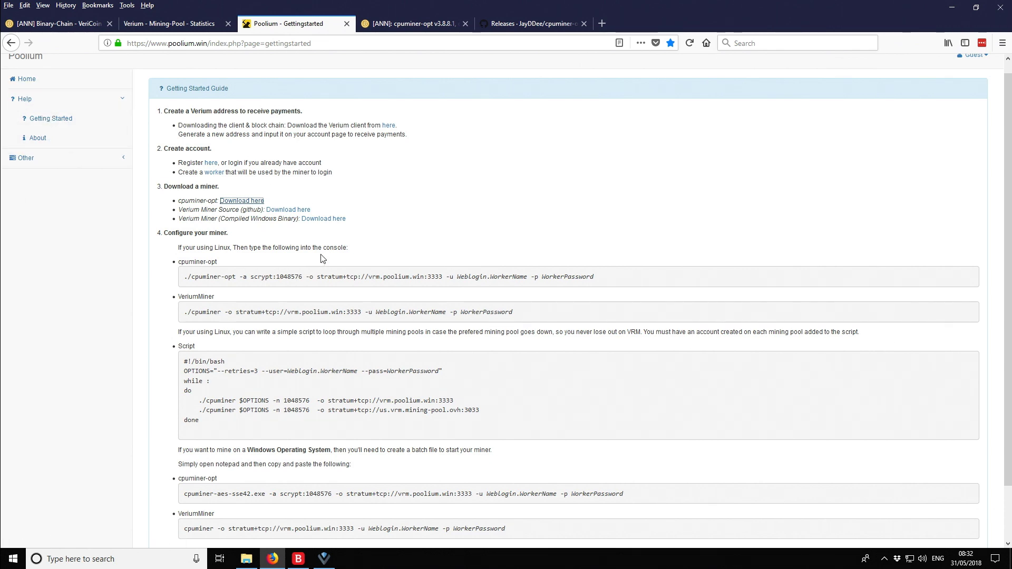
scroll(288, 274, "down", 2)
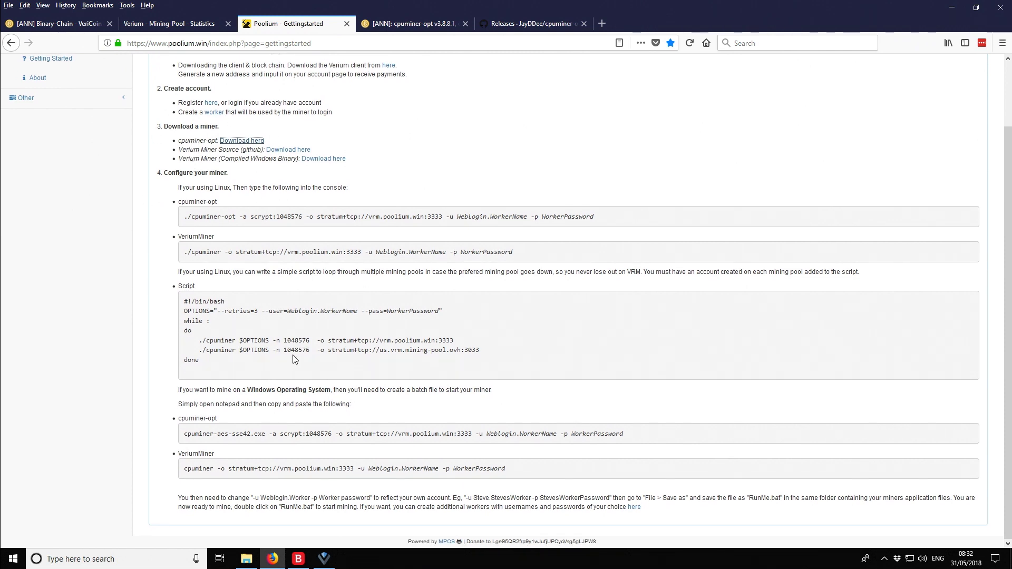
scroll(293, 351, "up", 2)
left_click(168, 23)
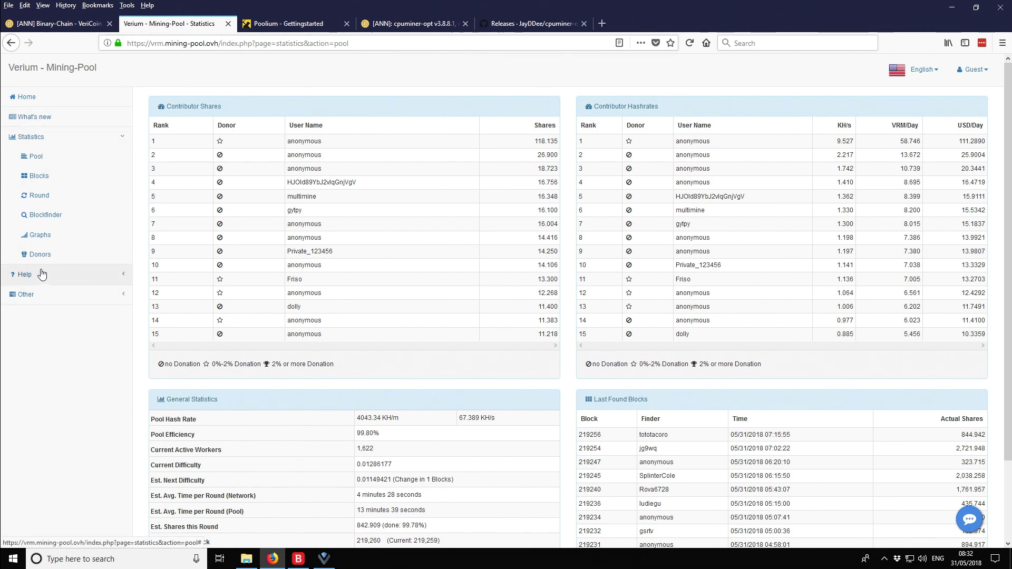
left_click(977, 73)
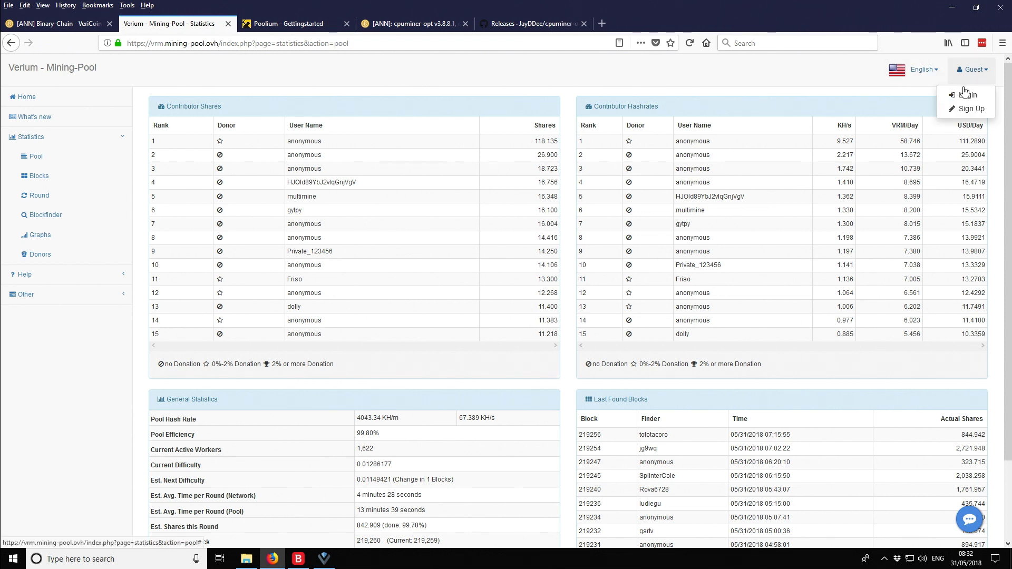
Choose Sign Up from the Guest menu to reach the closed-registrations page
left_click(965, 111)
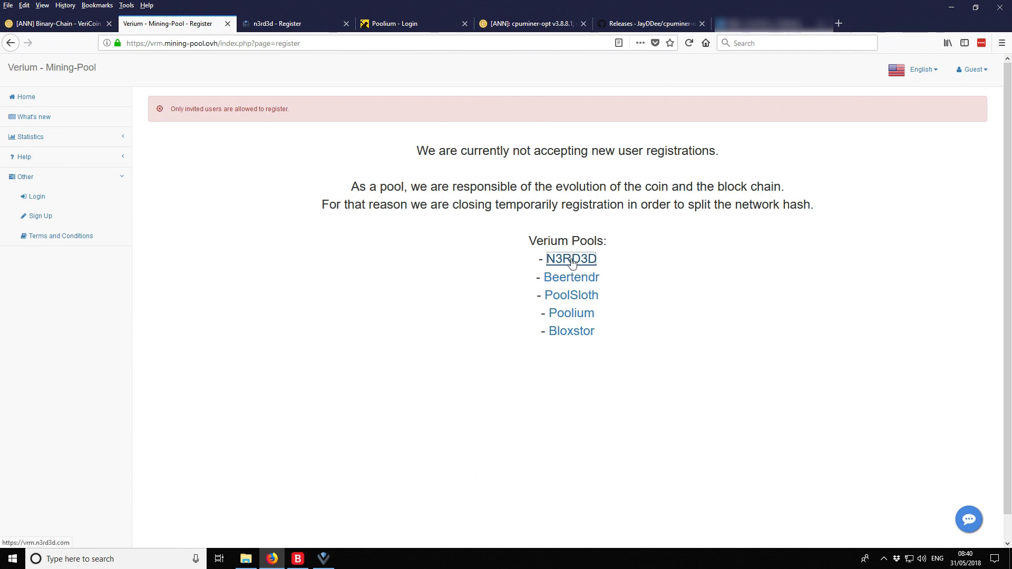
Reload the empty n3rd3d register form and fill in the saved username and coin address
left_click(288, 26)
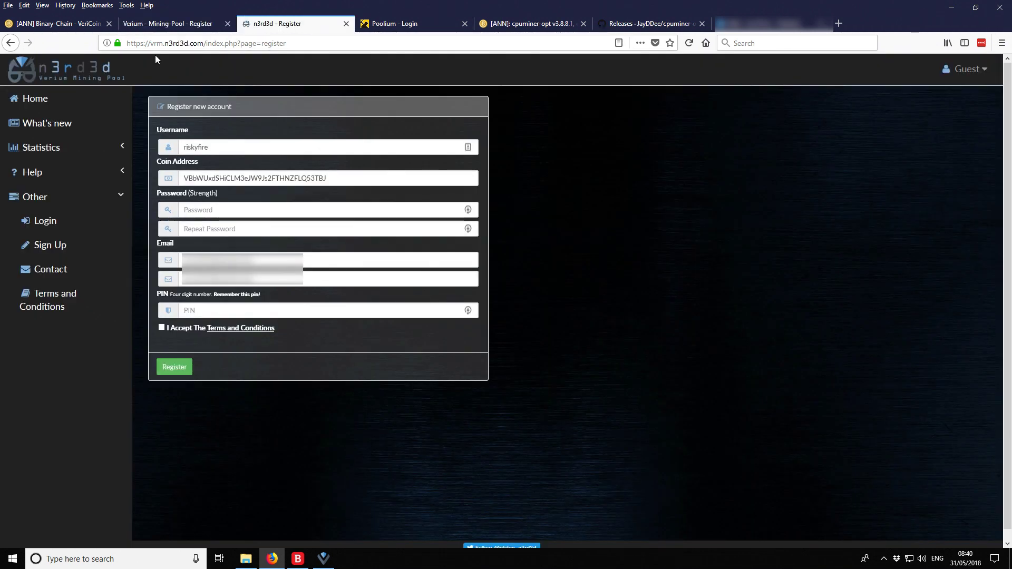
left_click(972, 69)
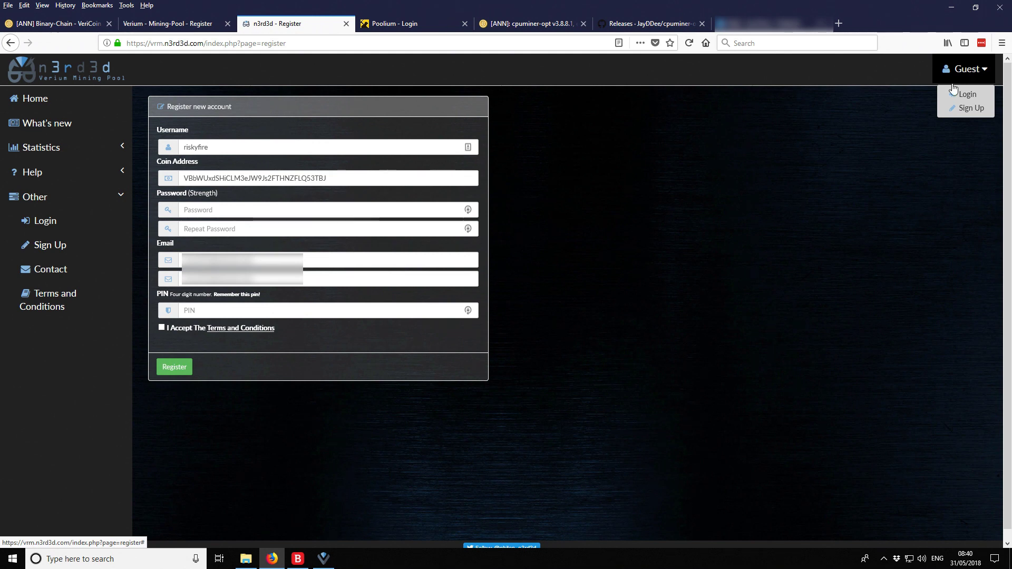
left_click(968, 109)
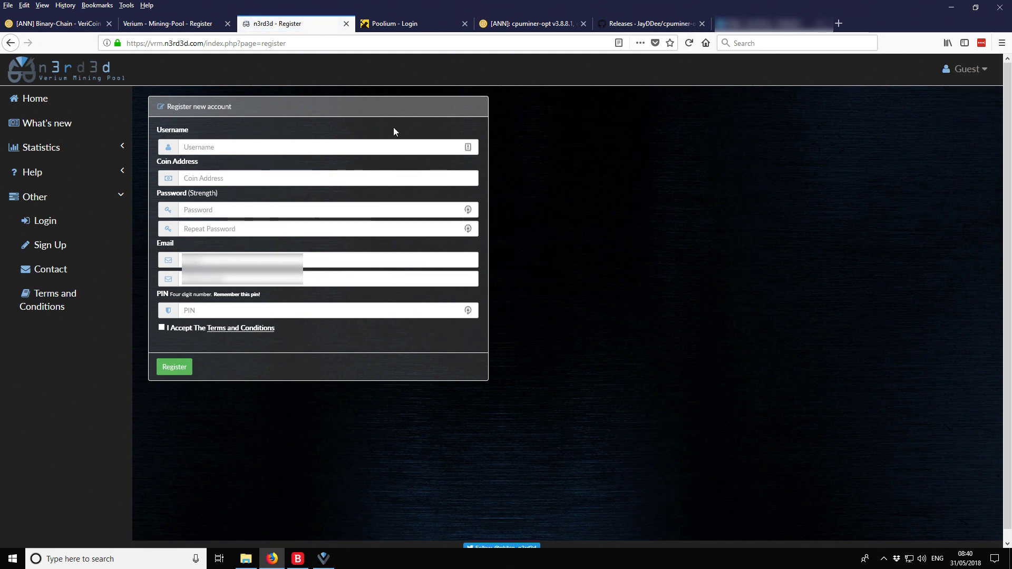
left_click(177, 148)
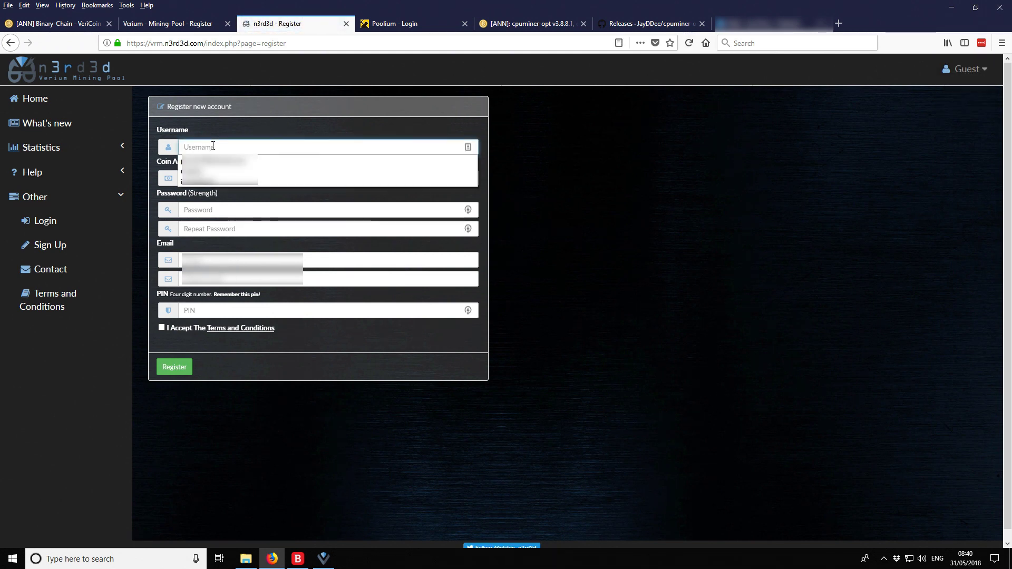
left_click(219, 171)
left_click(219, 179)
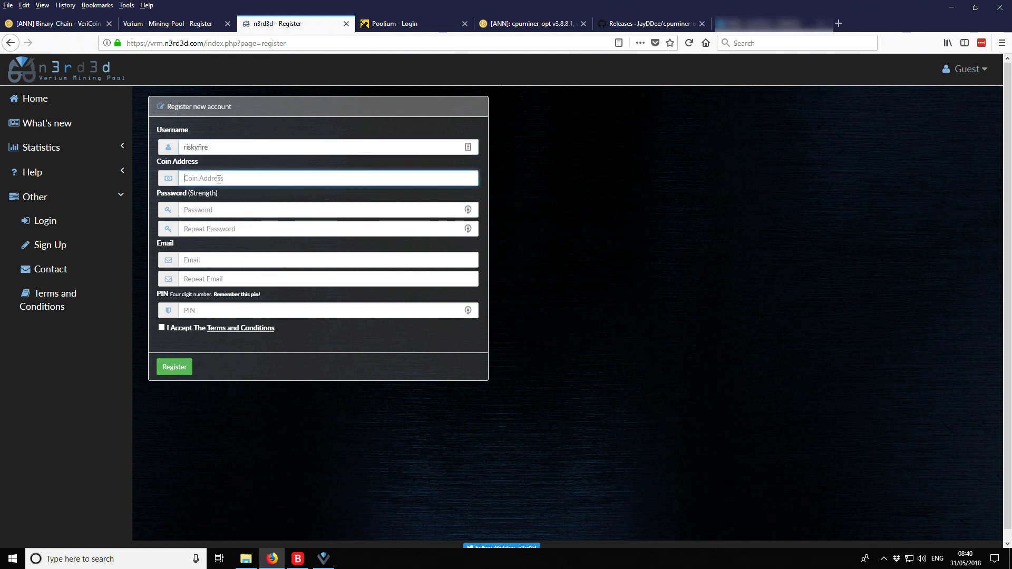
left_click(219, 192)
Enter the account password and repeat it in the confirmation field
left_click(217, 210)
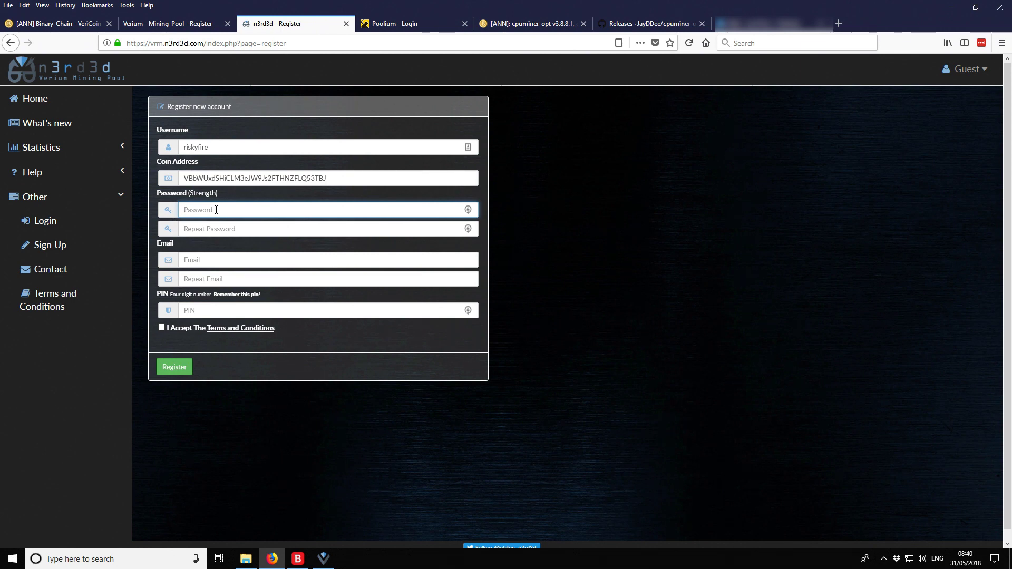
type("••••")
key("BackSpace")
key("BackSpace")
key("BackSpace")
key("BackSpace")
key("BackSpace")
type("•")
key("Tab")
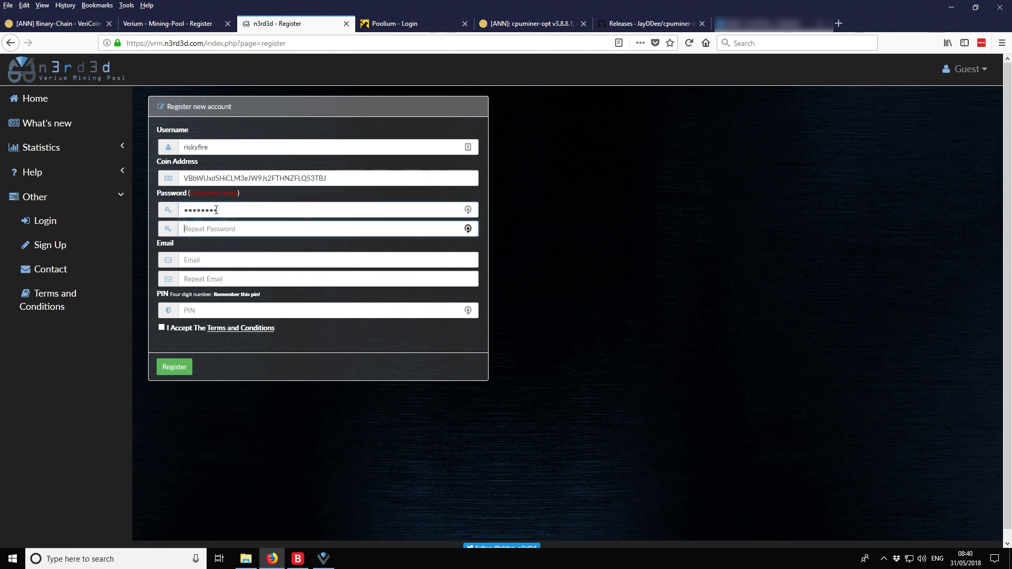
type("••••••••")
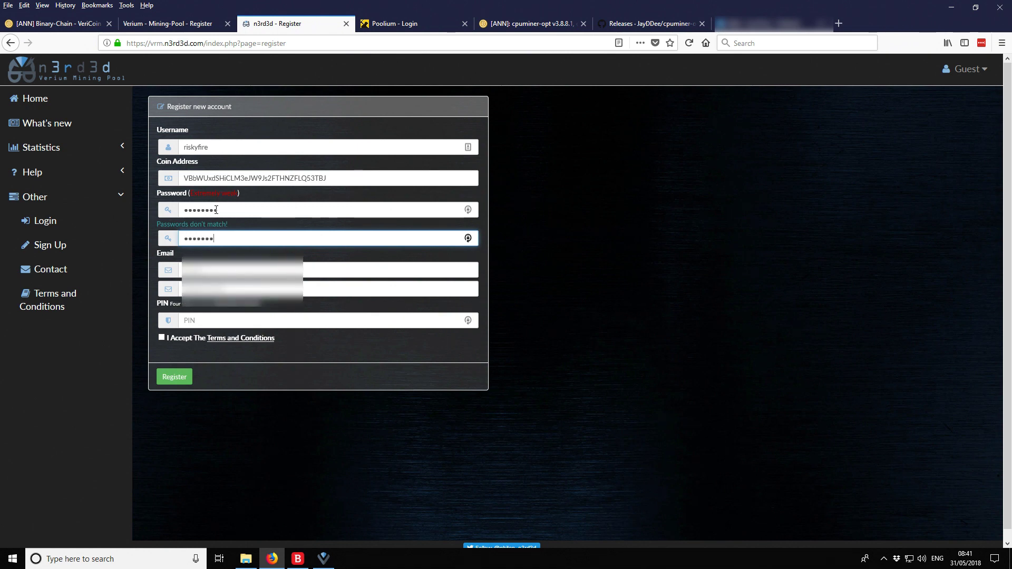
key("Tab")
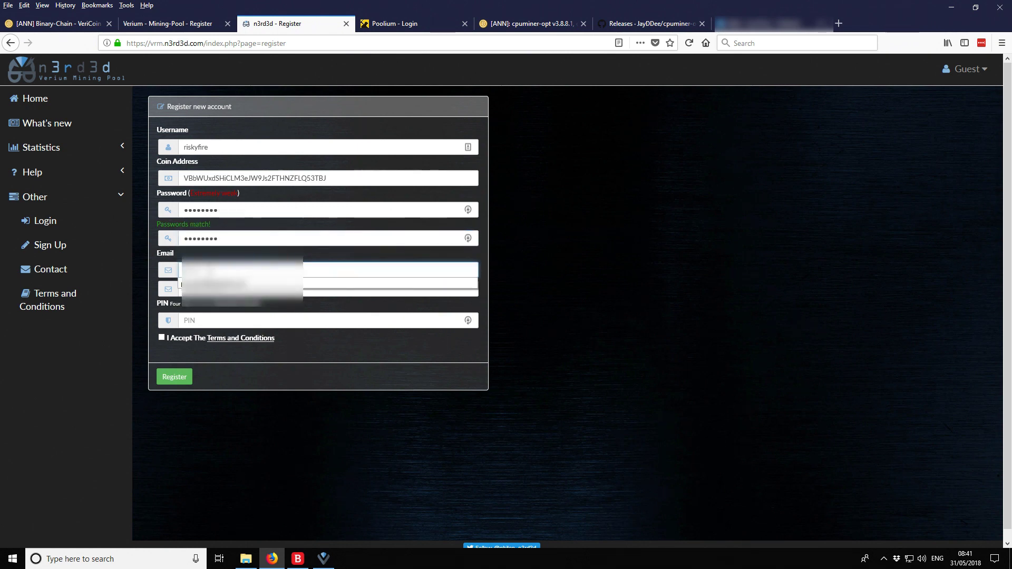
key("Tab")
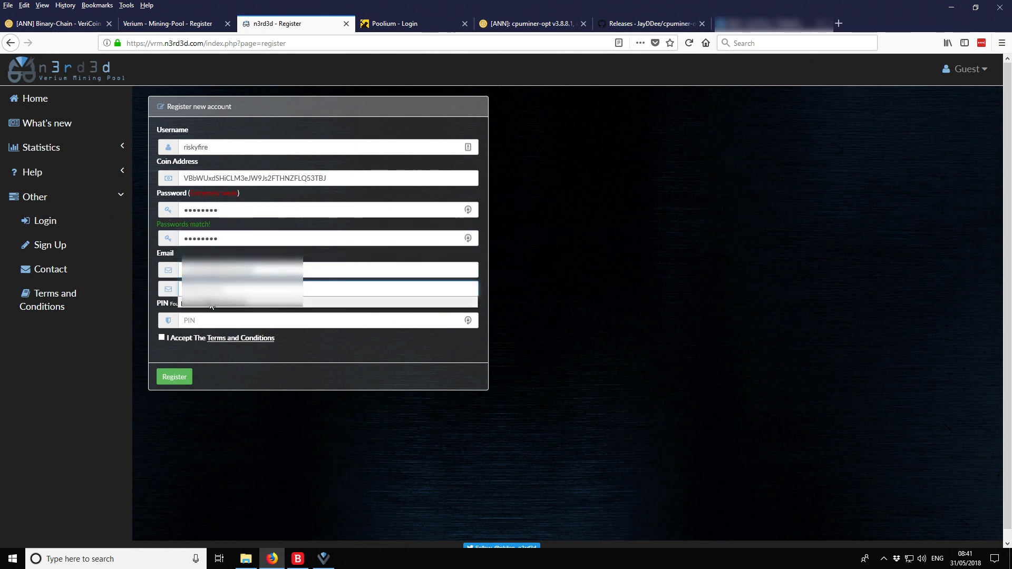
Enter the PIN, accept the terms and conditions, and close the extra browser tab
left_click(201, 321)
type("•")
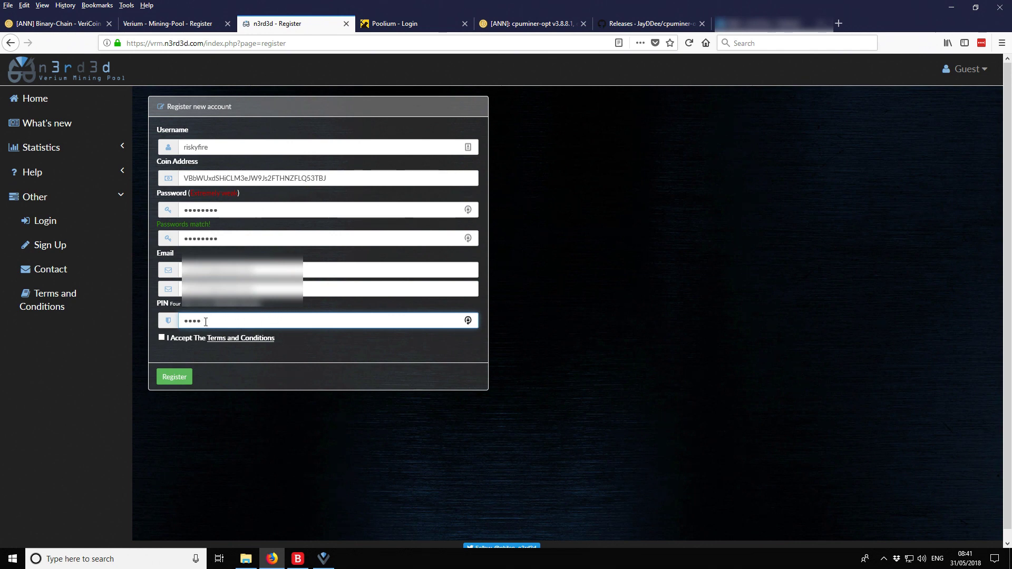
left_click(161, 338)
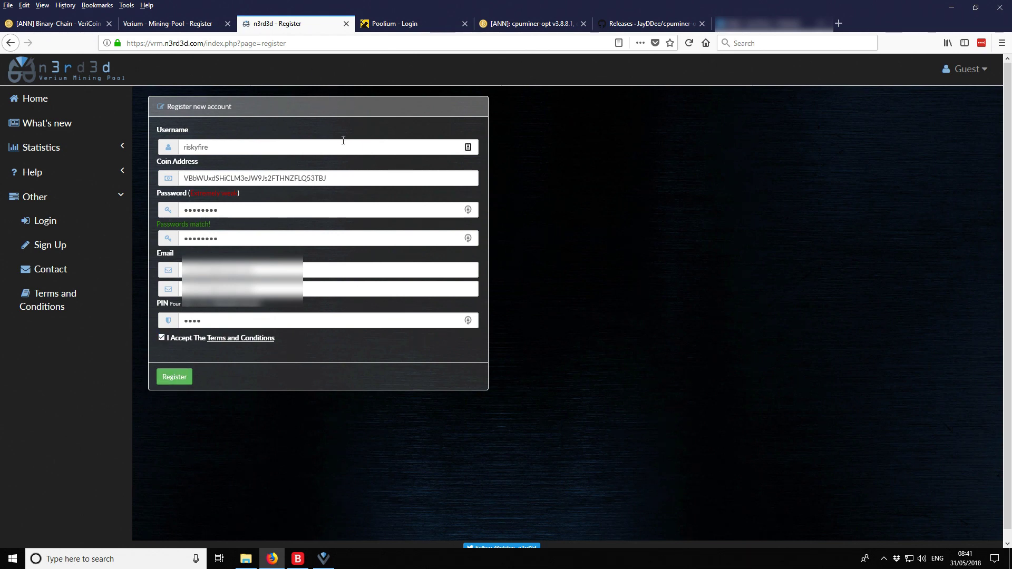
left_click(822, 23)
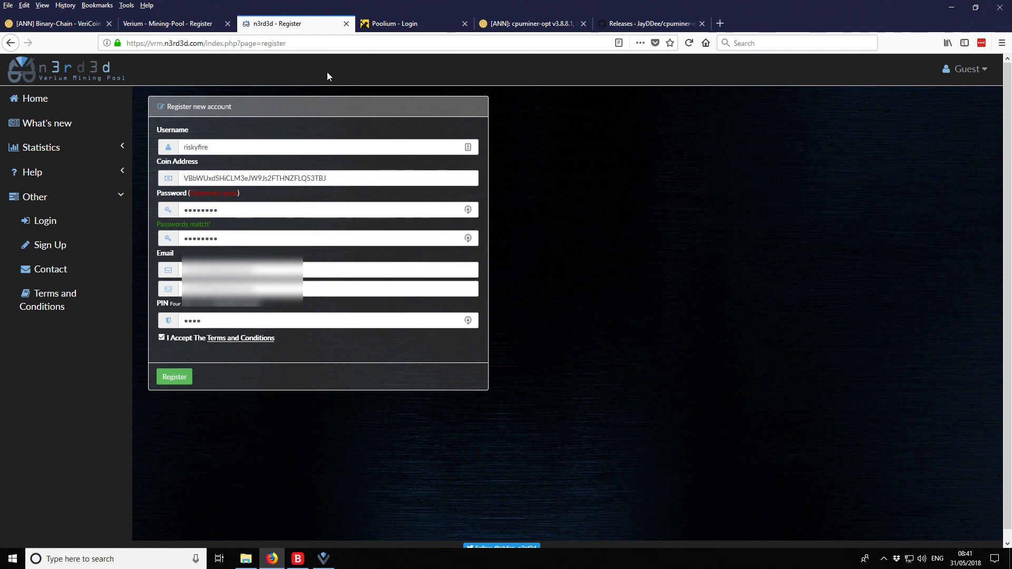
Log in to n3rd3d with the account e-mail and password, saving the login in Firefox
left_click(955, 73)
left_click(958, 100)
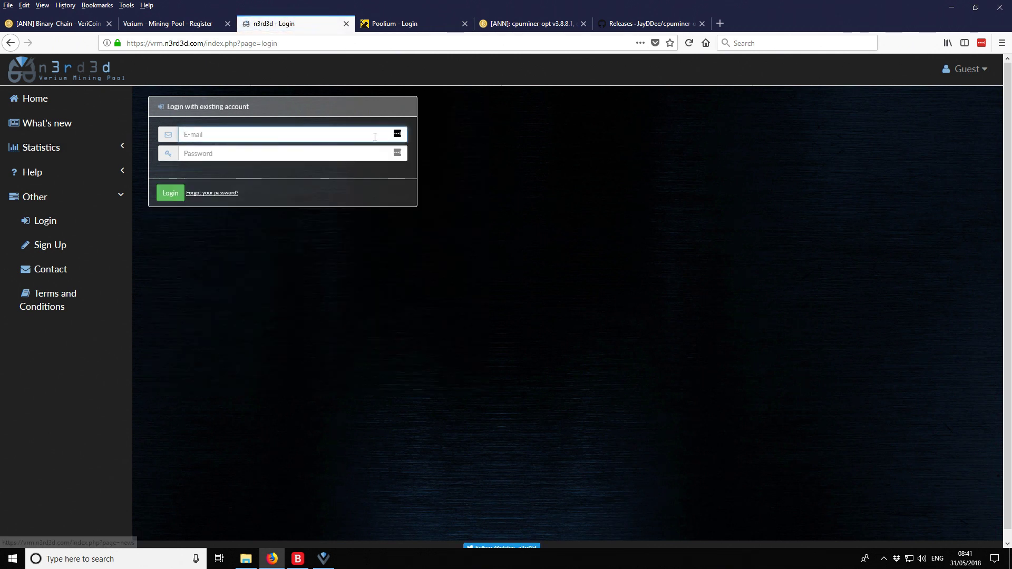
left_click(296, 135)
key("ctrl+v")
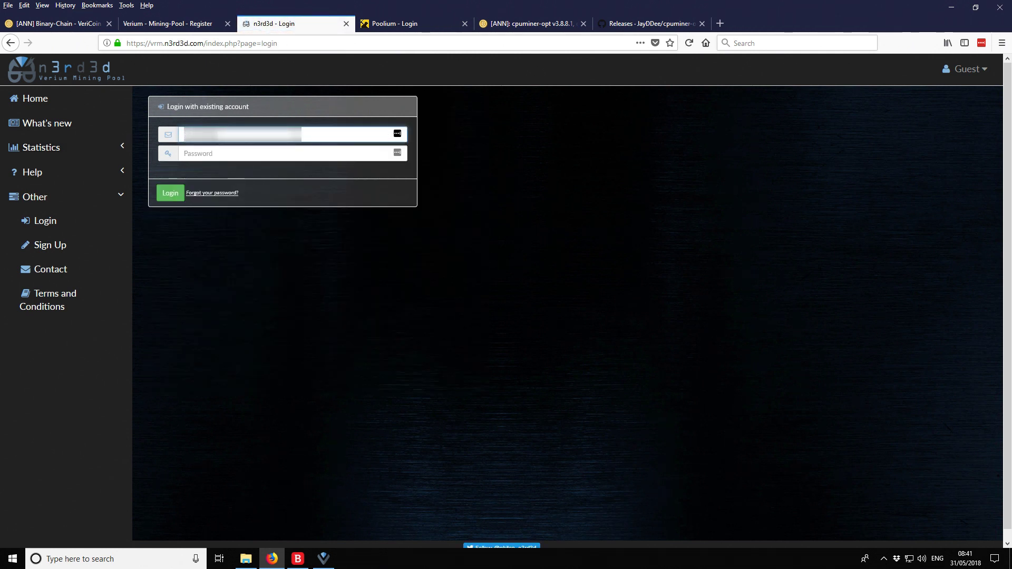
left_click(293, 153)
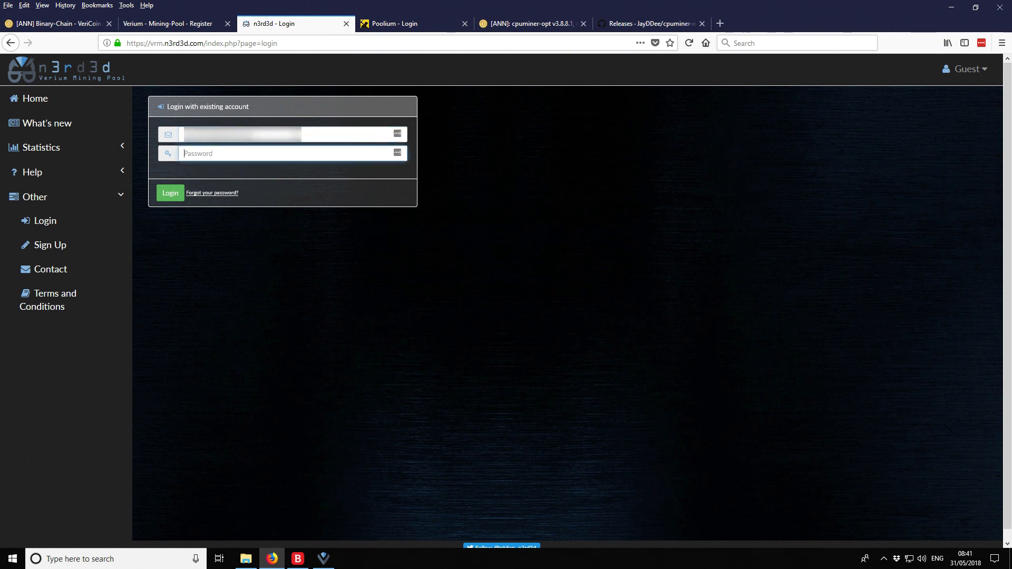
type("••••••••")
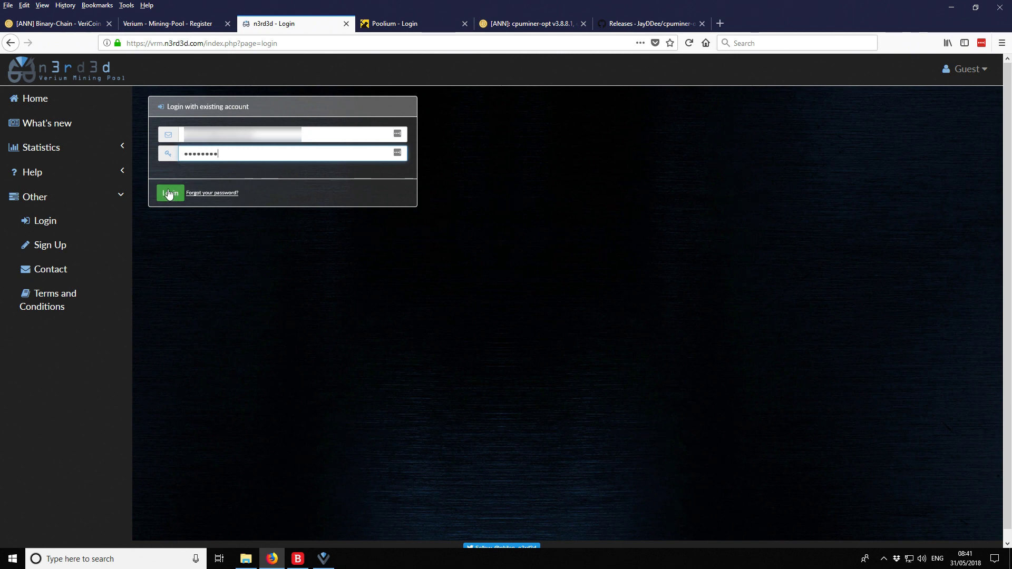
left_click(168, 194)
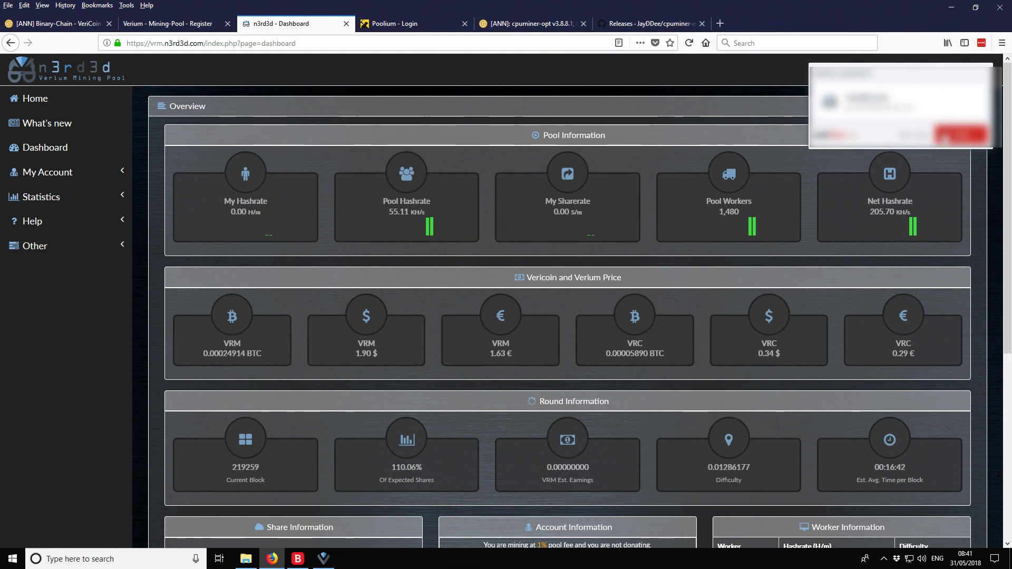
left_click(967, 135)
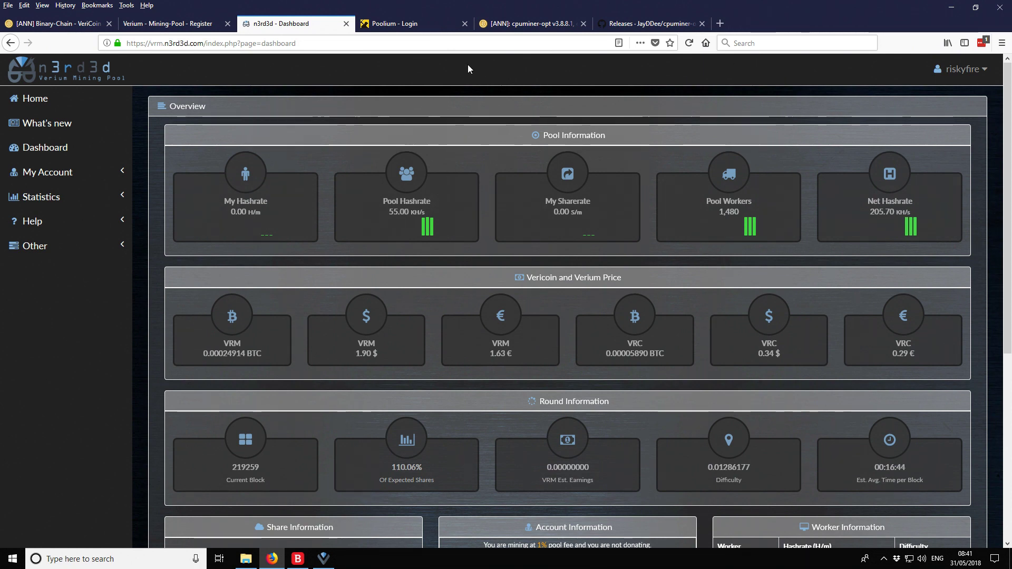
Close the old registration tab, open My Account > My Workers, and clear the autofilled worker fields
left_click(228, 24)
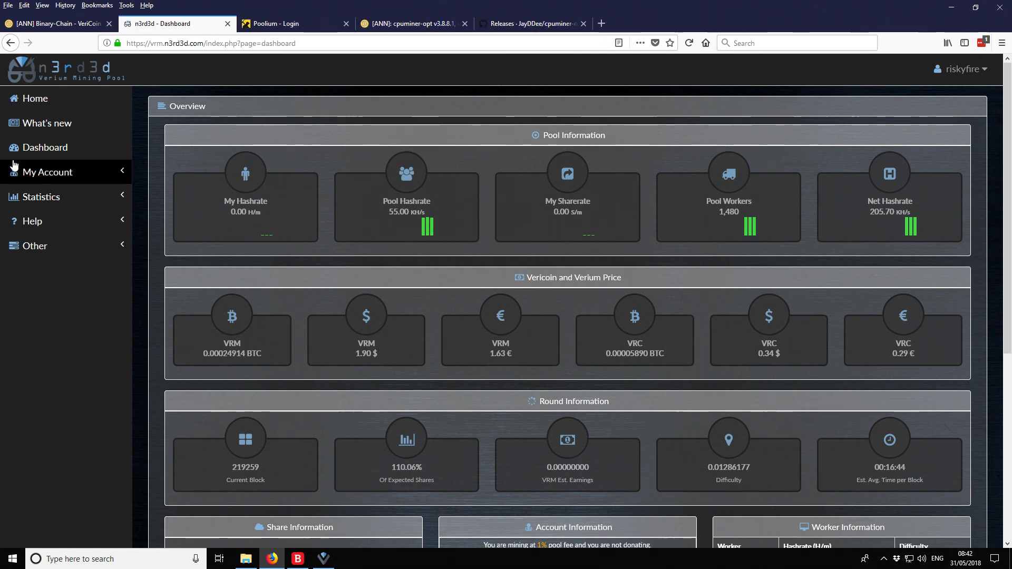
left_click(68, 177)
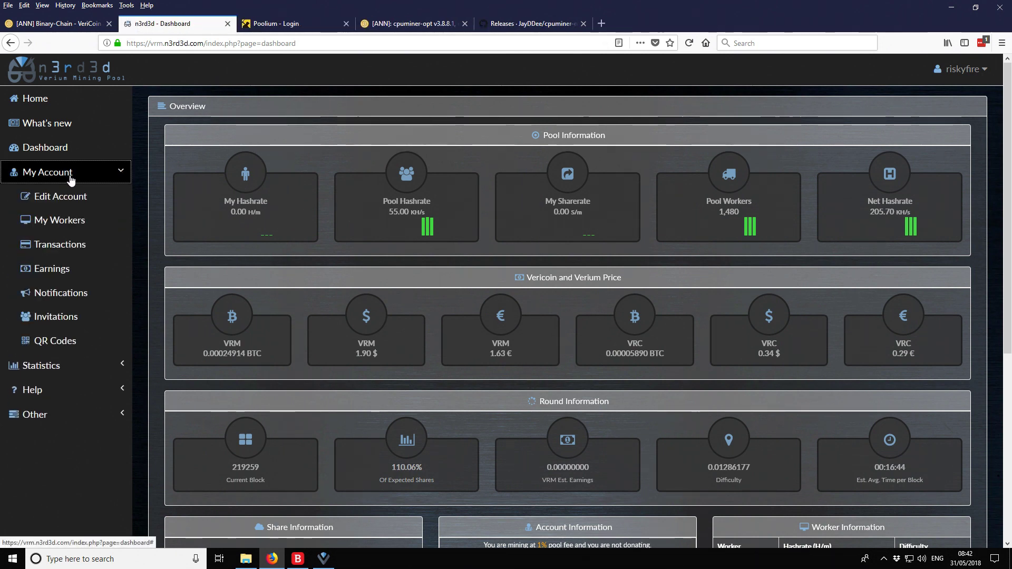
left_click(56, 221)
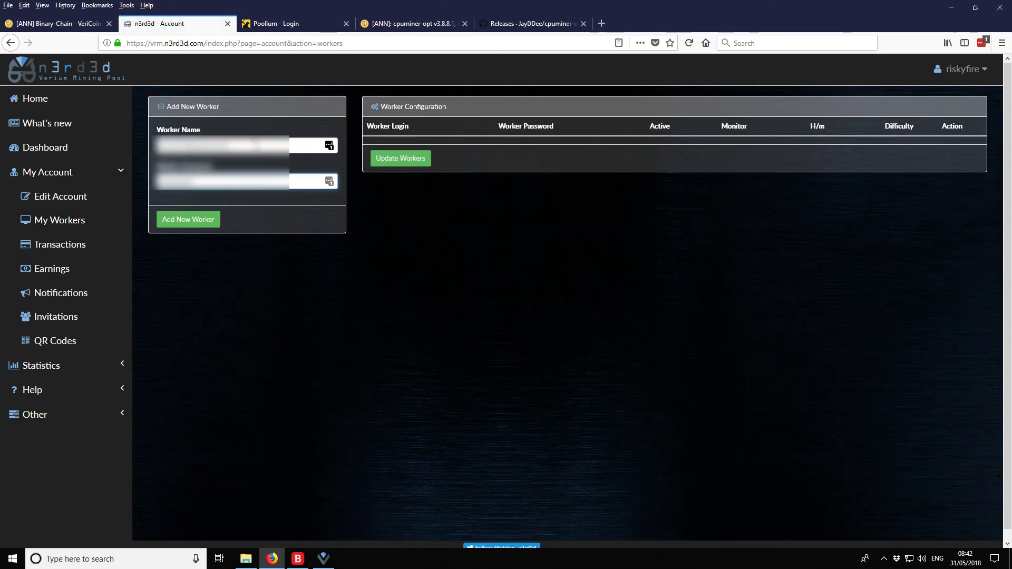
left_click_drag(256, 145, 121, 146)
key("BackSpace")
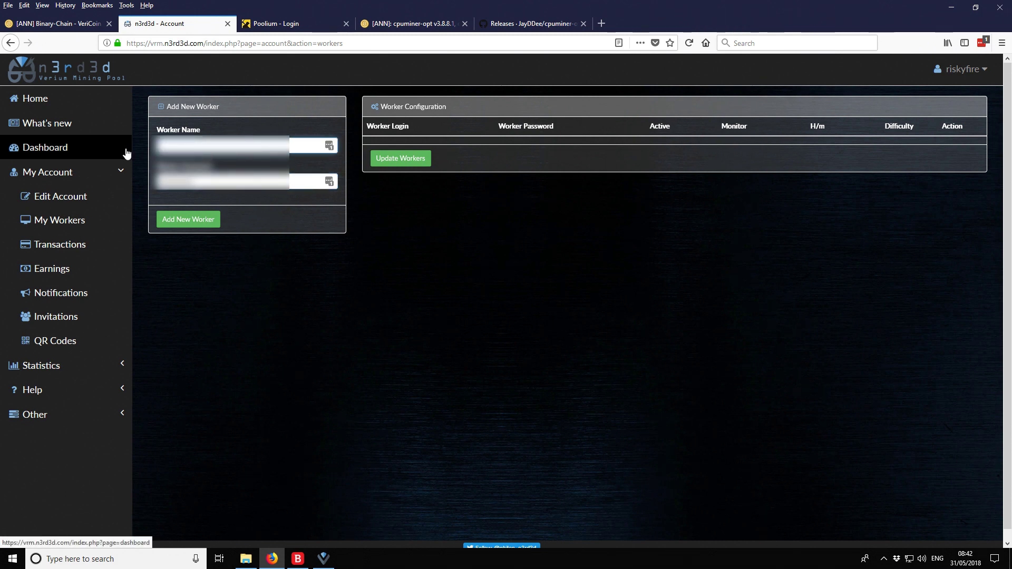
key("Tab")
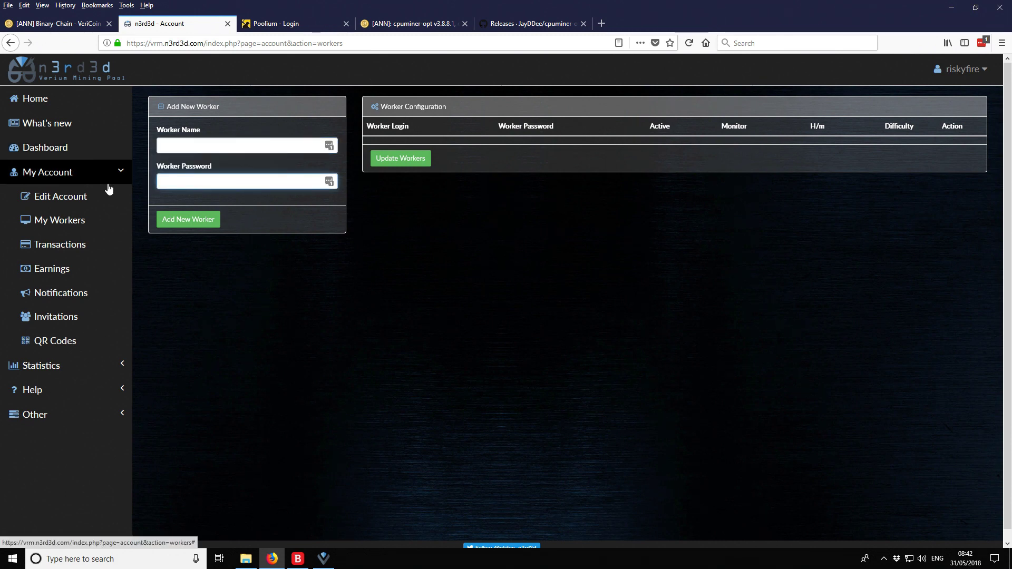
key("BackSpace")
Add a new worker named worker1 with a worker password
left_click(190, 145)
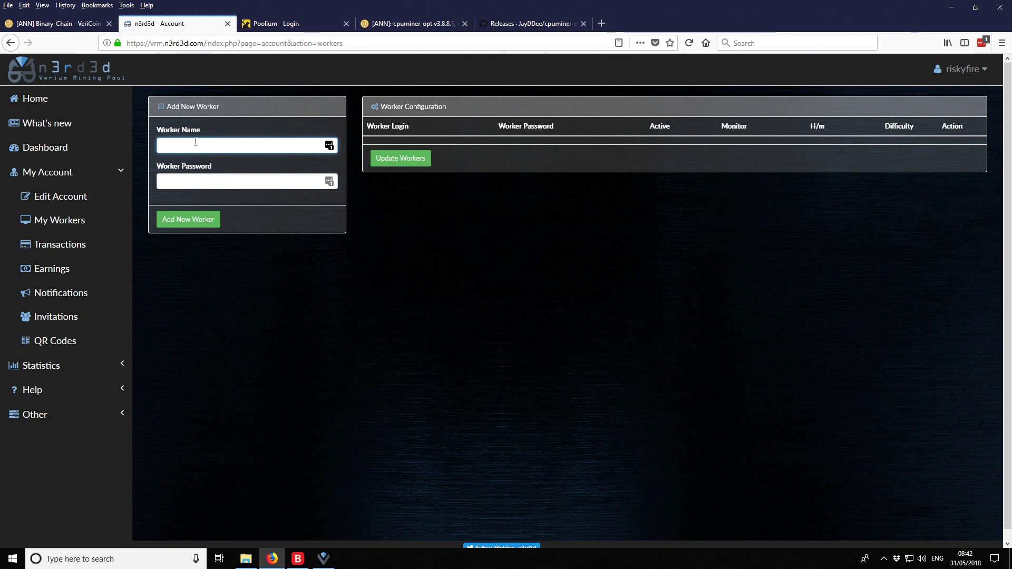
type("wor")
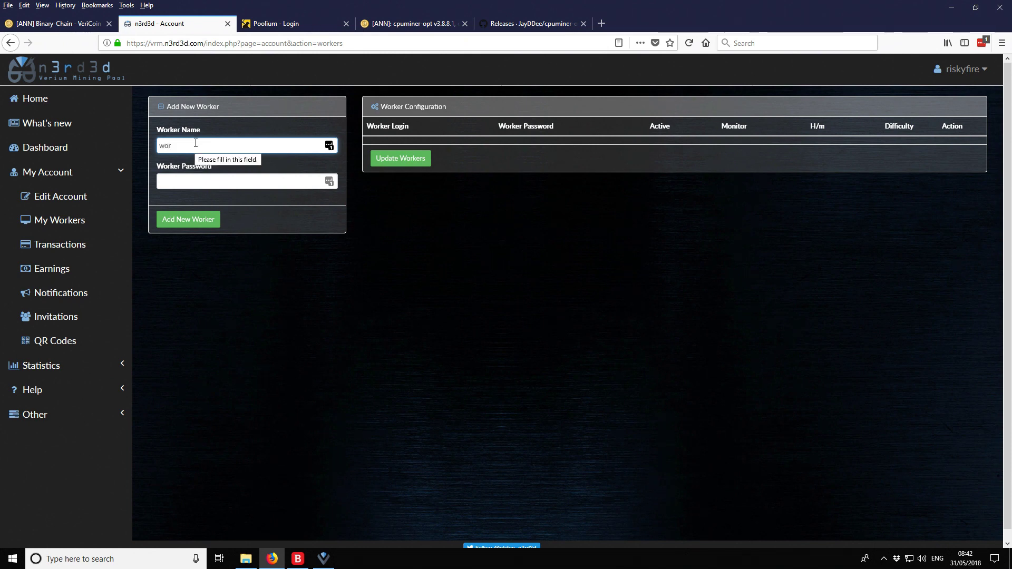
type("ker1")
key("Tab")
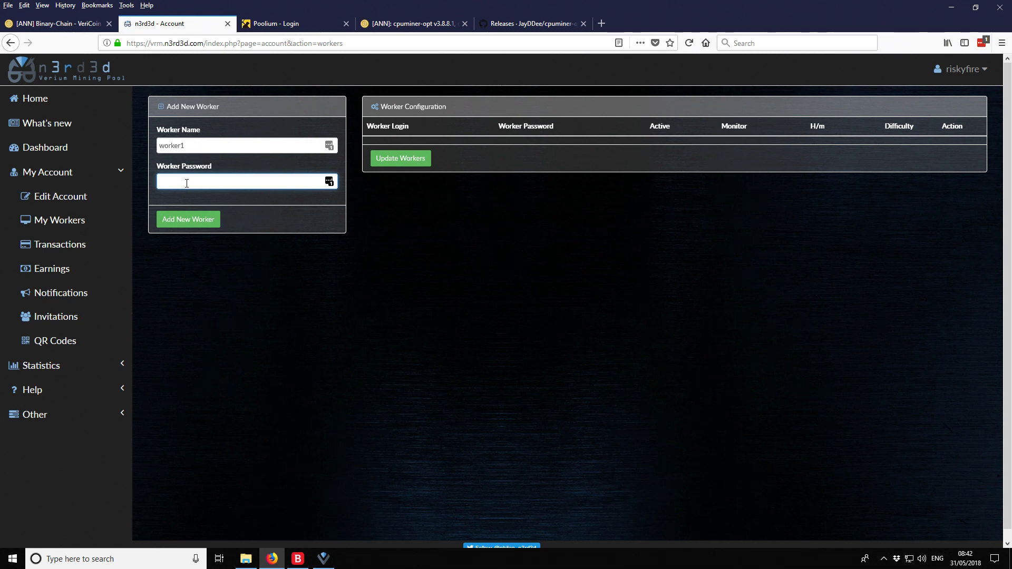
type("x")
left_click(192, 226)
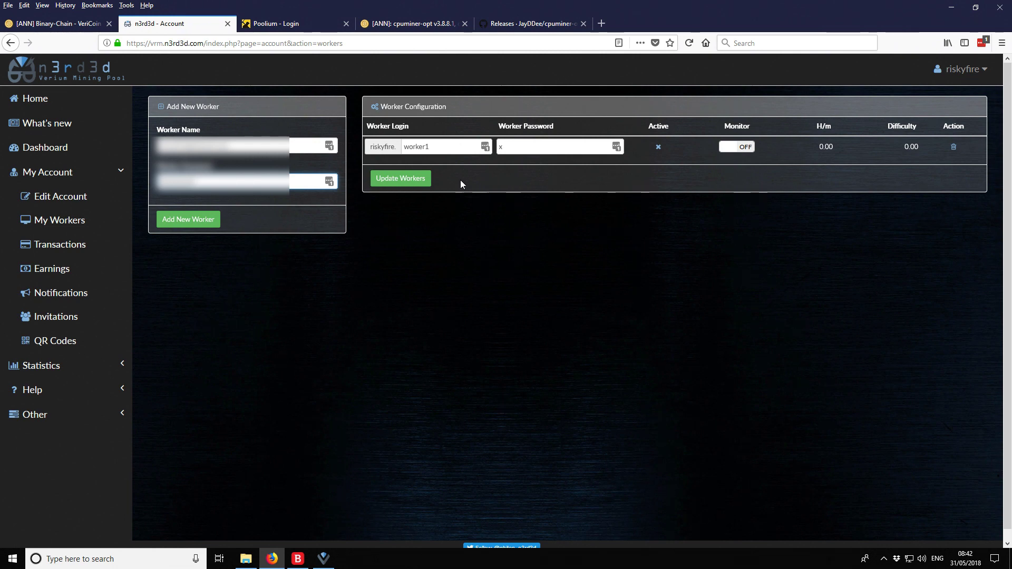
Open Poolium's Help > Getting Started guide and scroll through its miner downloads and cpuminer commands
left_click(278, 27)
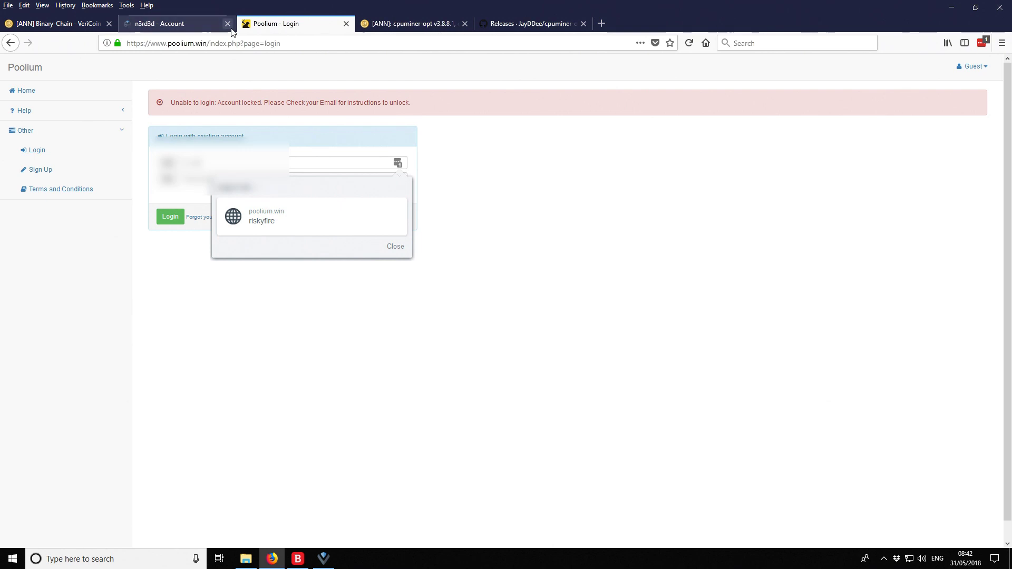
left_click(396, 253)
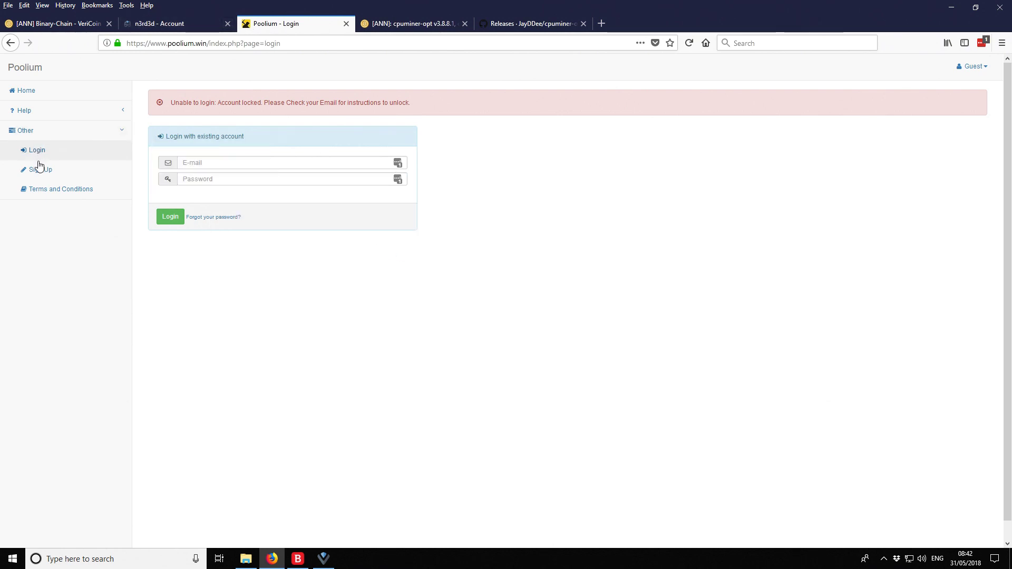
left_click(23, 110)
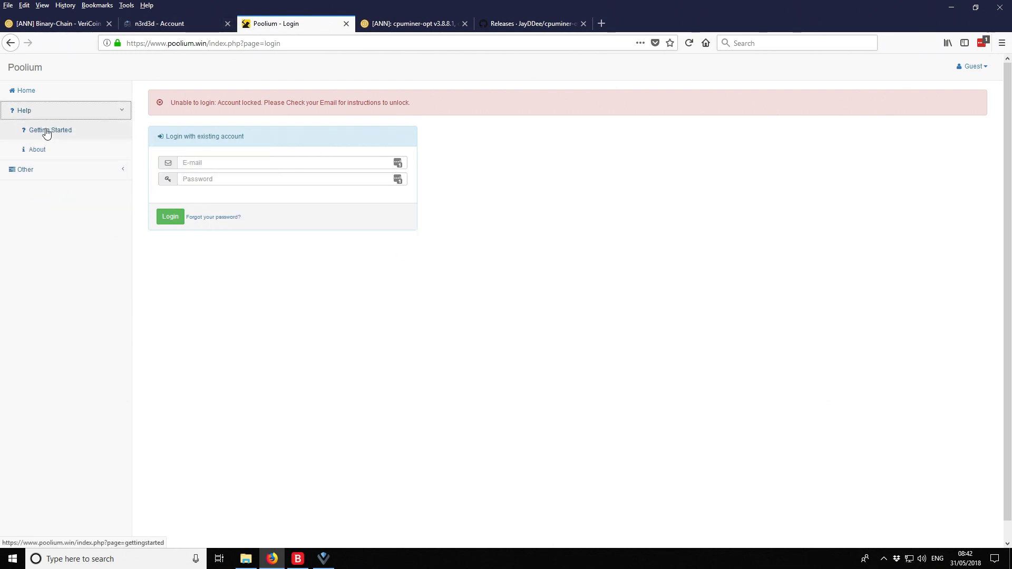
left_click(47, 130)
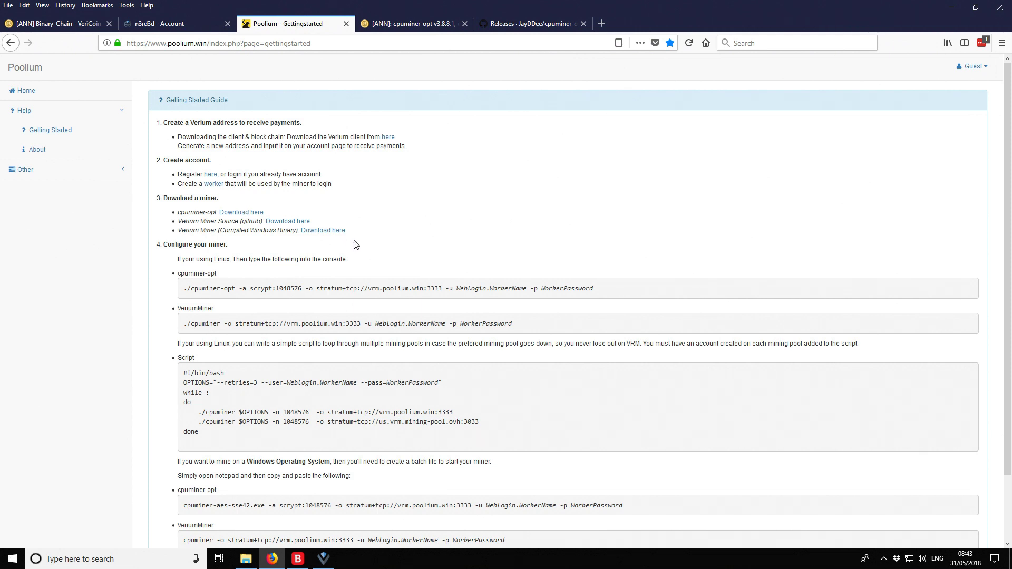
scroll(422, 234, "down", 3)
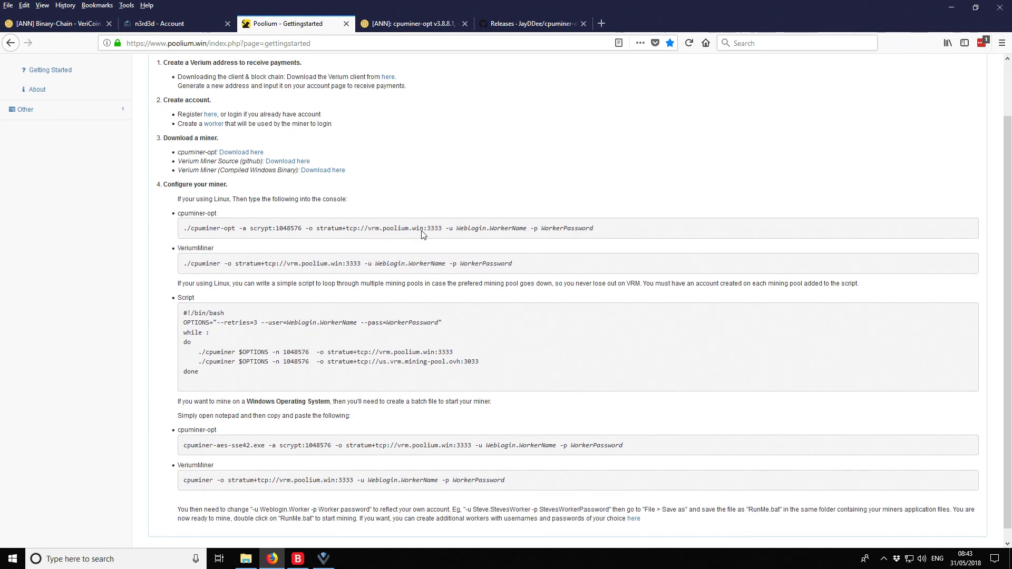
scroll(389, 213, "down", 1)
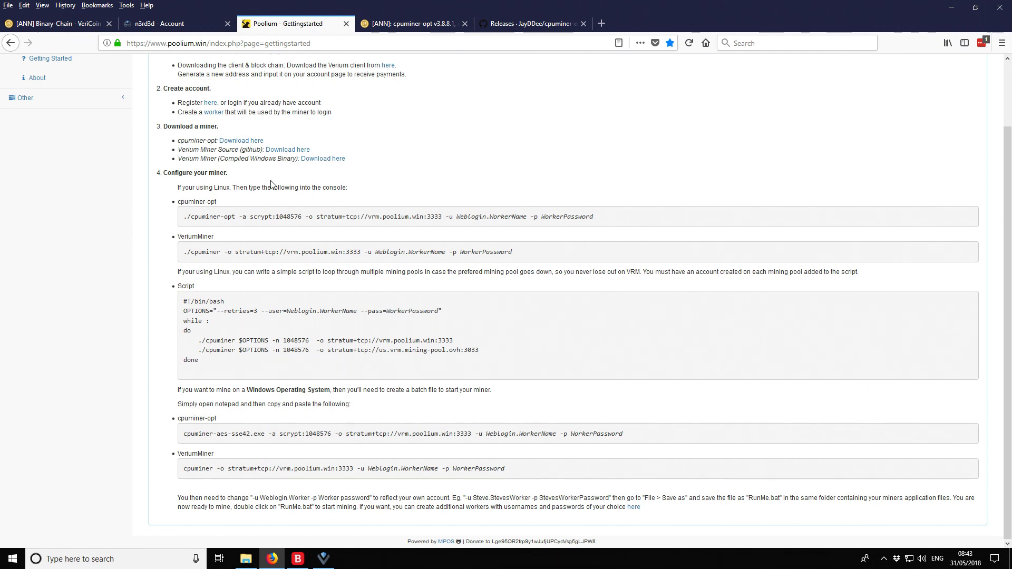
scroll(343, 222, "up", 3)
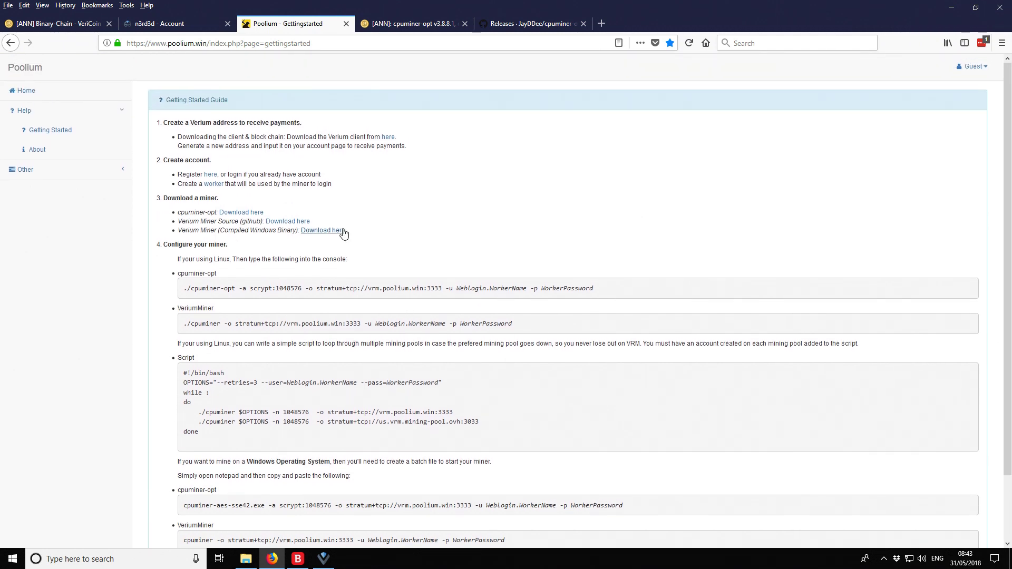
Open n3rd3d's Help > Getting Started guide and compare its cpuminer commands with Poolium's
left_click(154, 23)
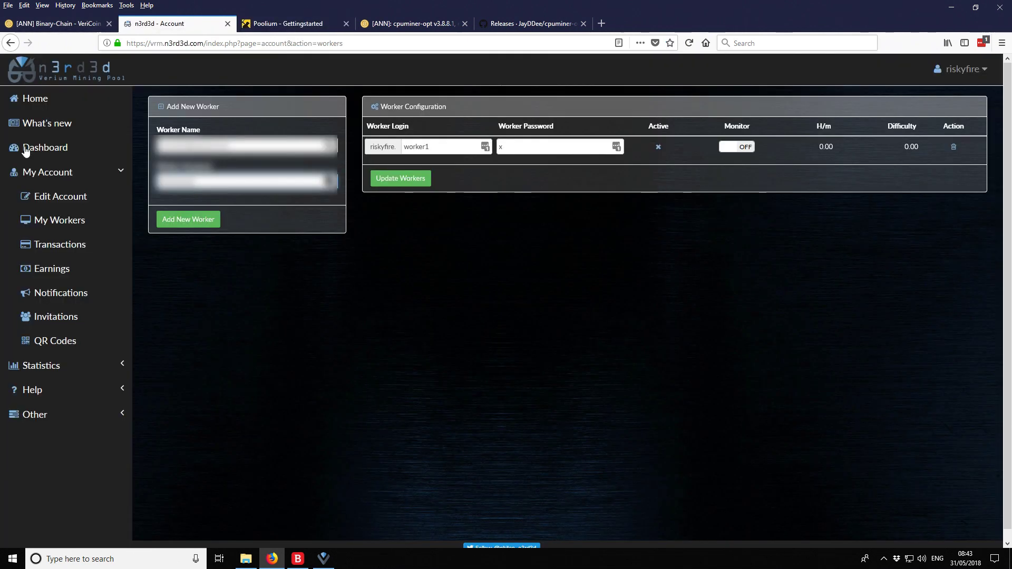
left_click(63, 367)
left_click(19, 370)
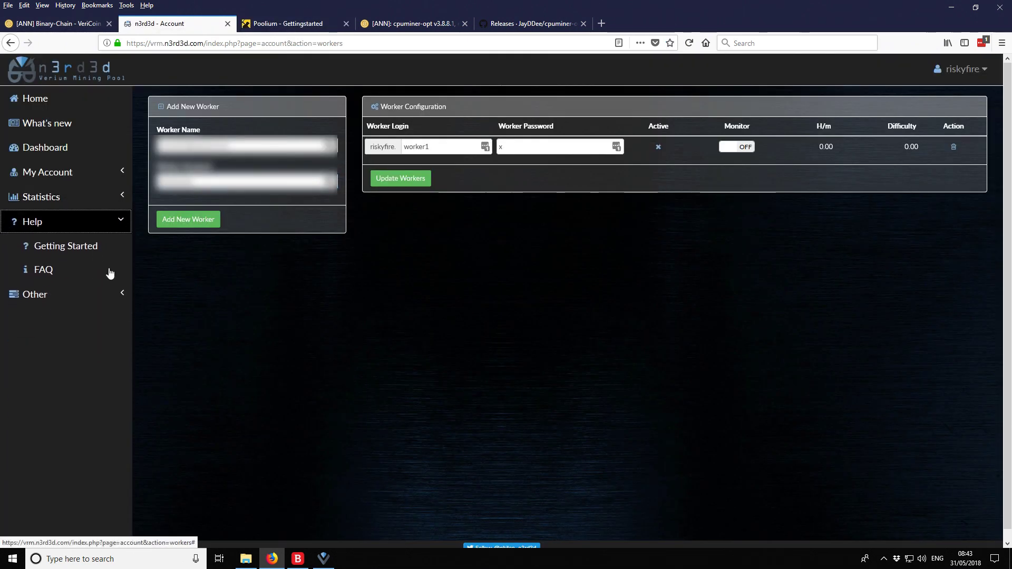
left_click(60, 246)
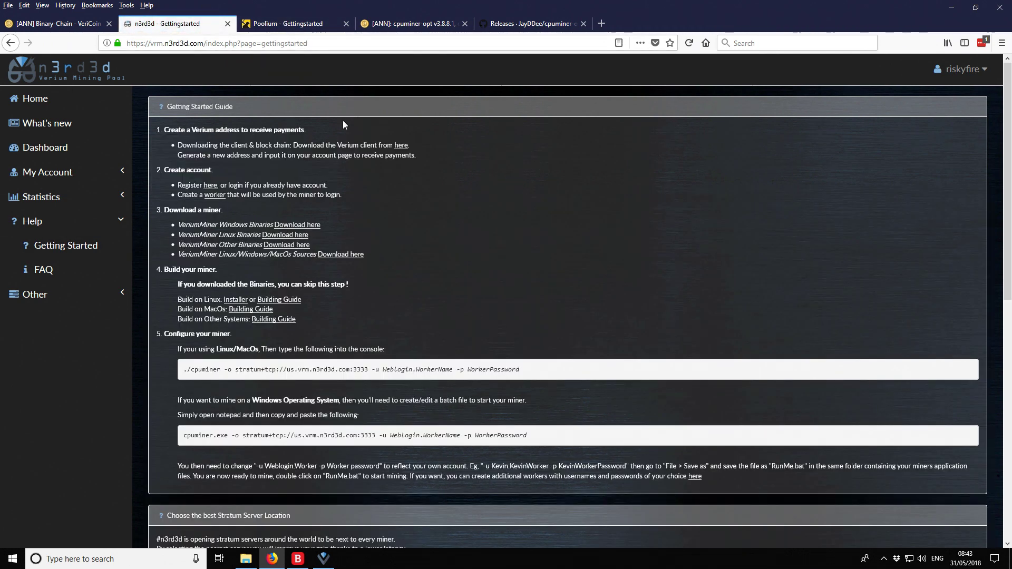
scroll(385, 179, "down", 2)
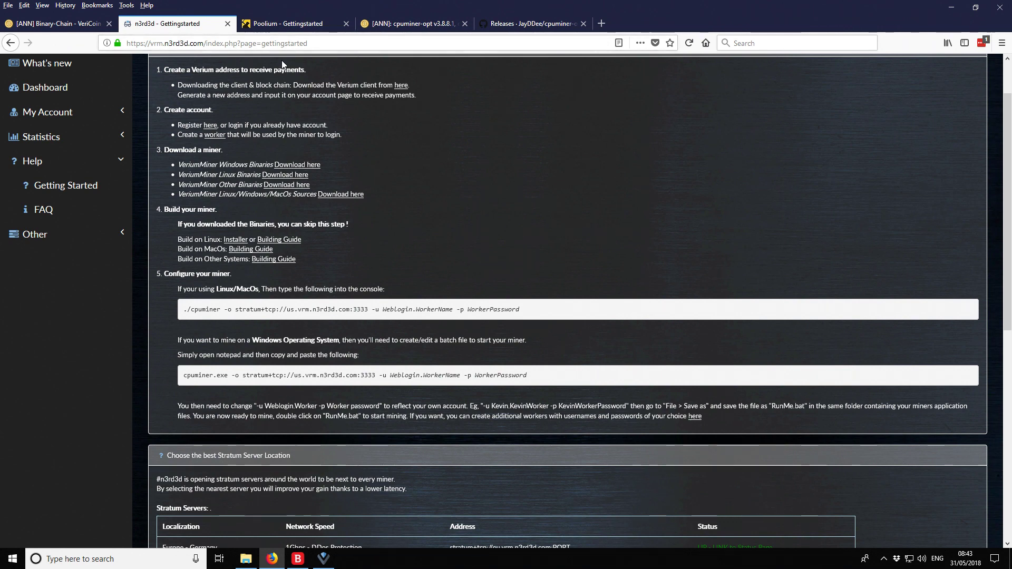
left_click(274, 24)
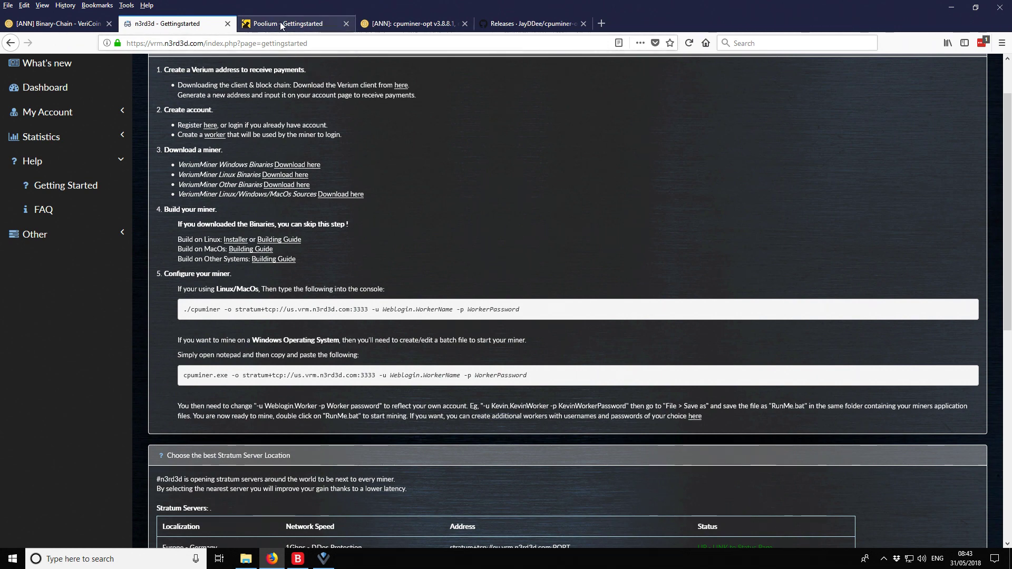
scroll(304, 270, "down", 3)
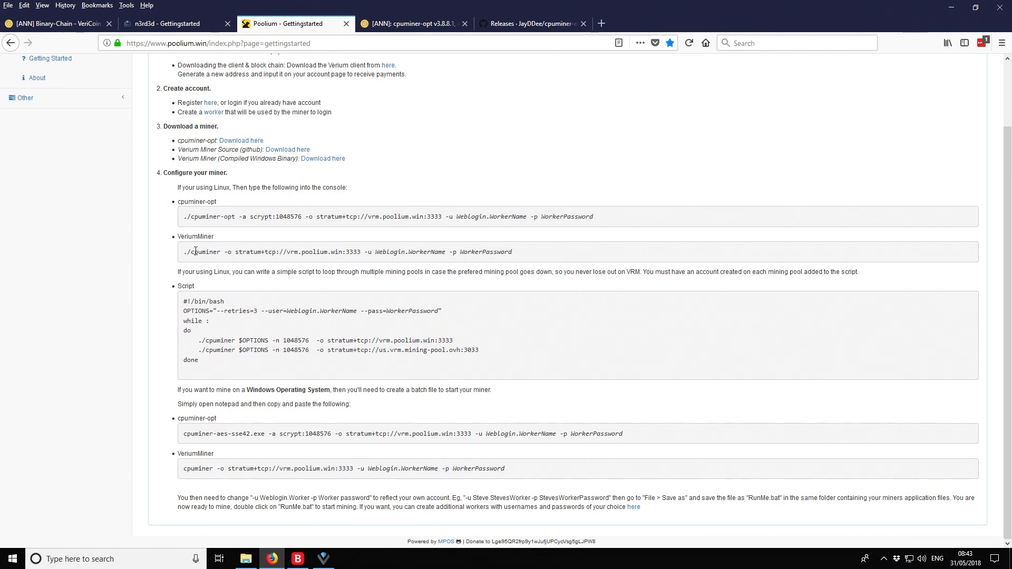
left_click(200, 23)
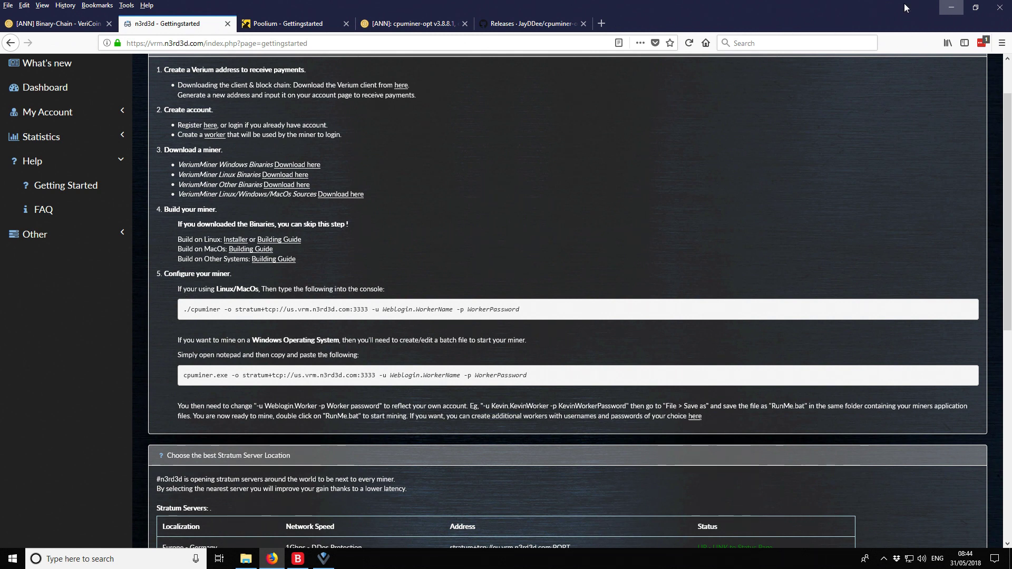
Minimise the browser and open Verium Miners down to the nested cpuminer-opt-3.8.8.1-windows folder
left_click(950, 8)
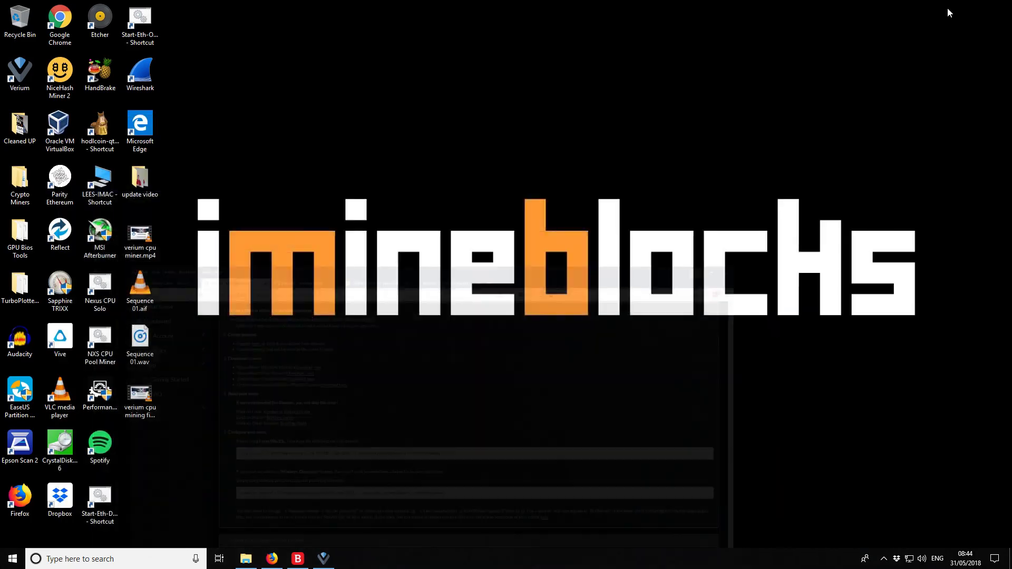
left_click(245, 558)
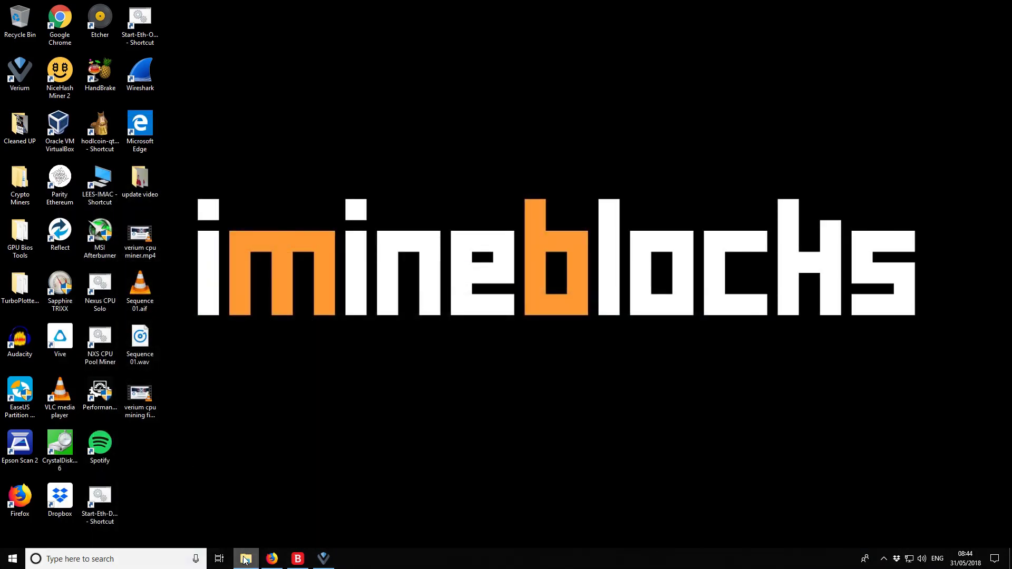
left_click_drag(385, 239, 446, 113)
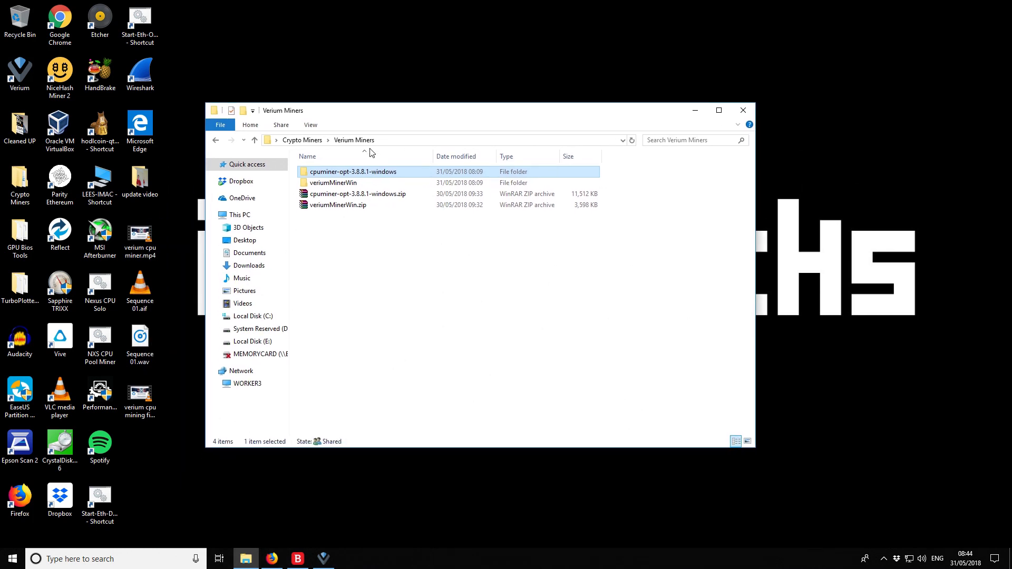
double_click(339, 174)
double_click(339, 173)
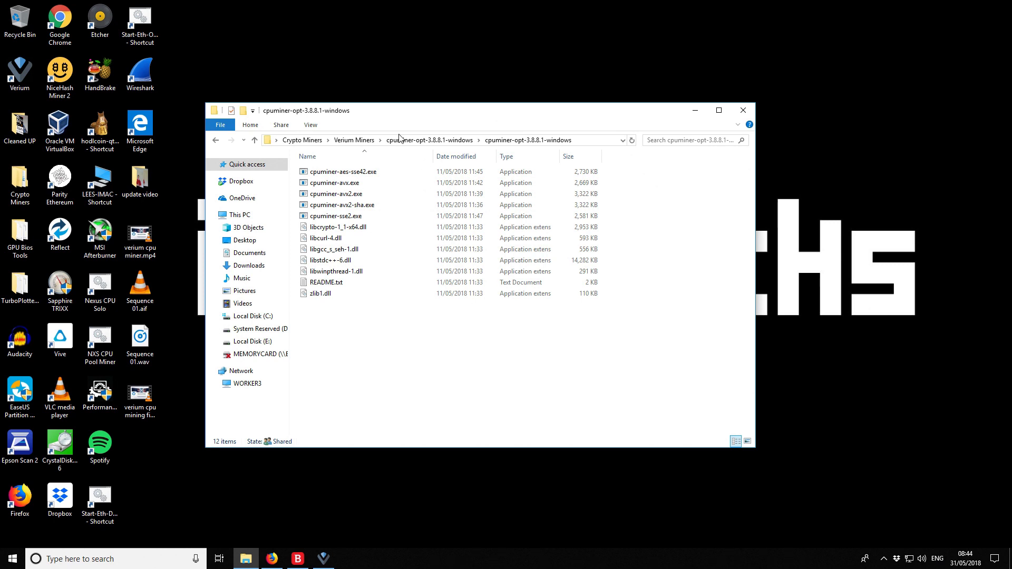
left_click_drag(421, 119, 399, 82)
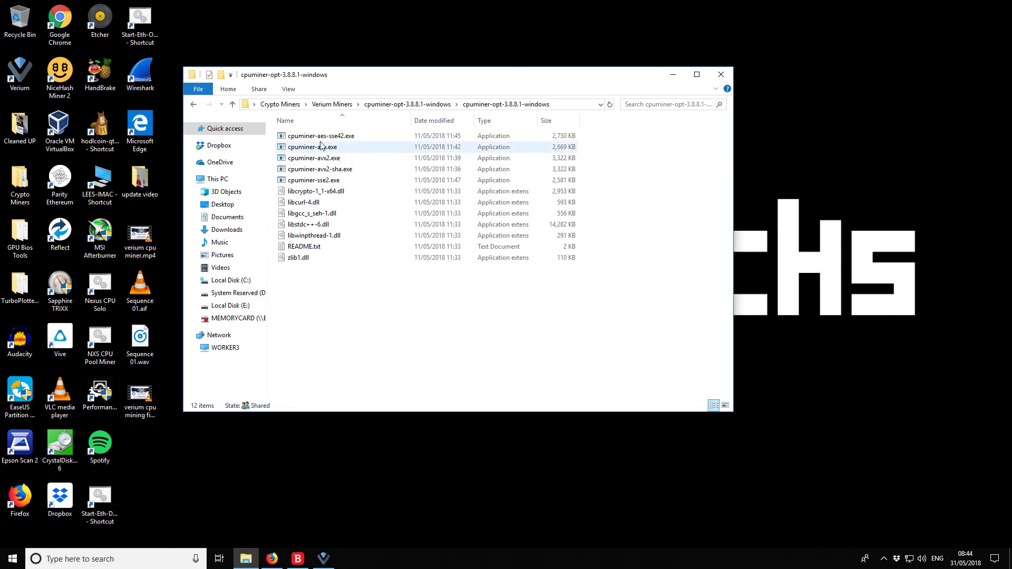
Create a new text document named Start Verium Pool Mining.txt in the miner folder
right_click(306, 300)
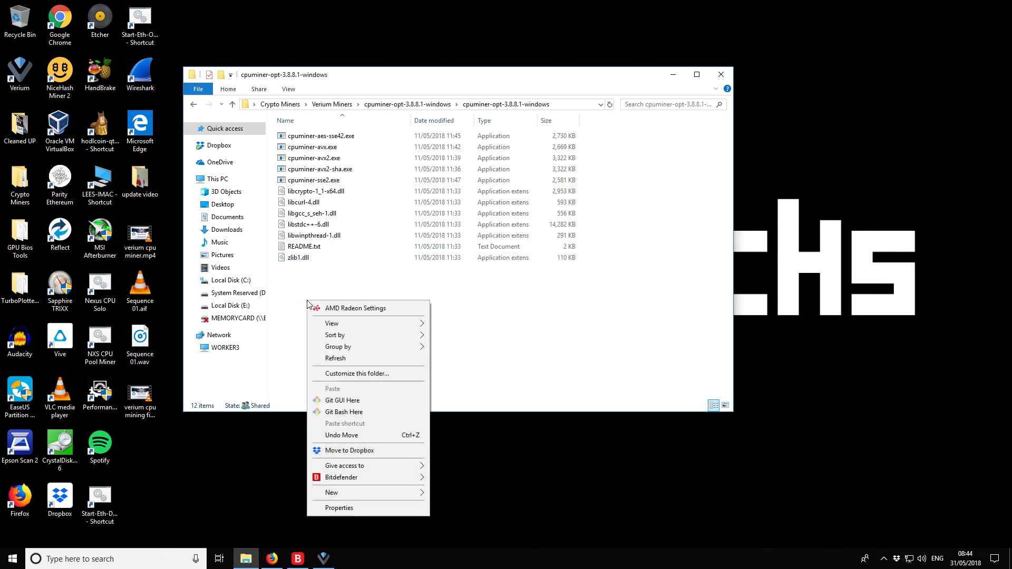
mouse_move(371, 491)
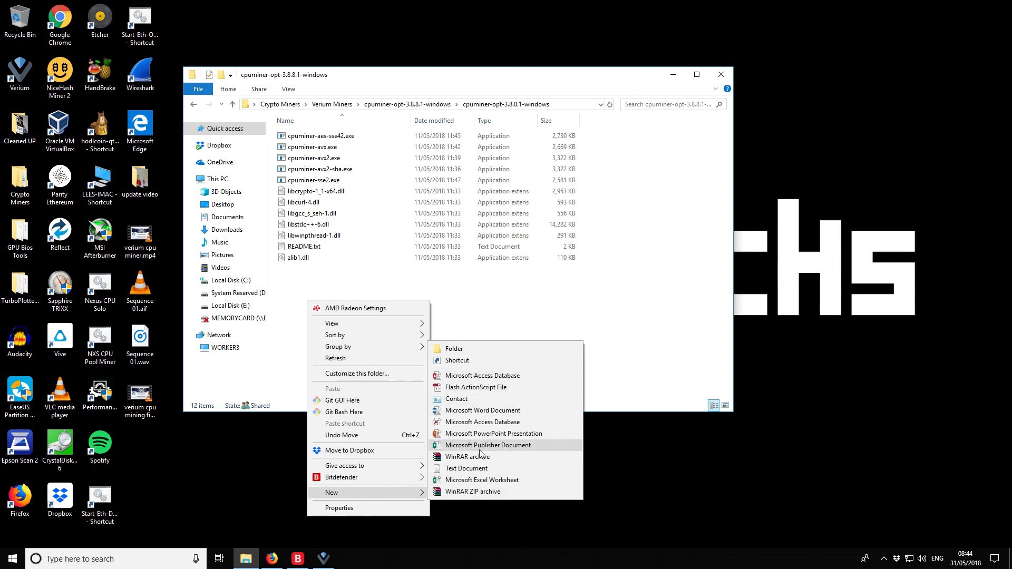
left_click(473, 468)
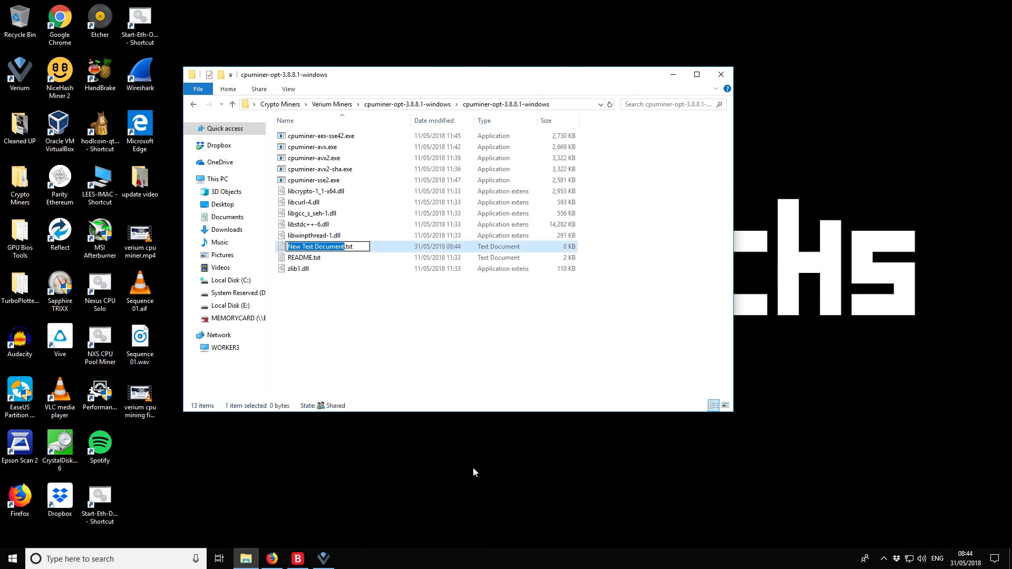
key("BackSpace")
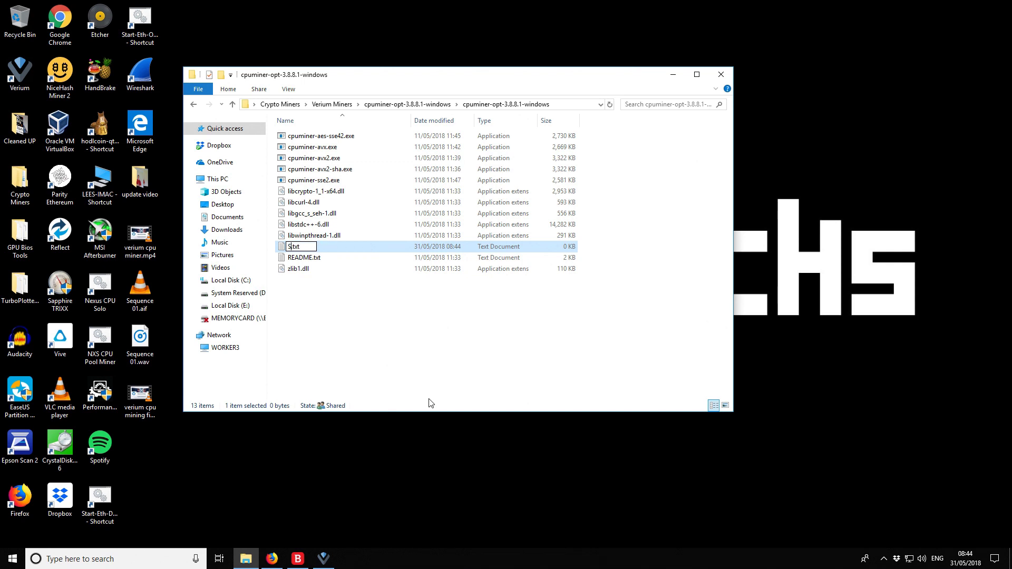
type("Start Verium Mining")
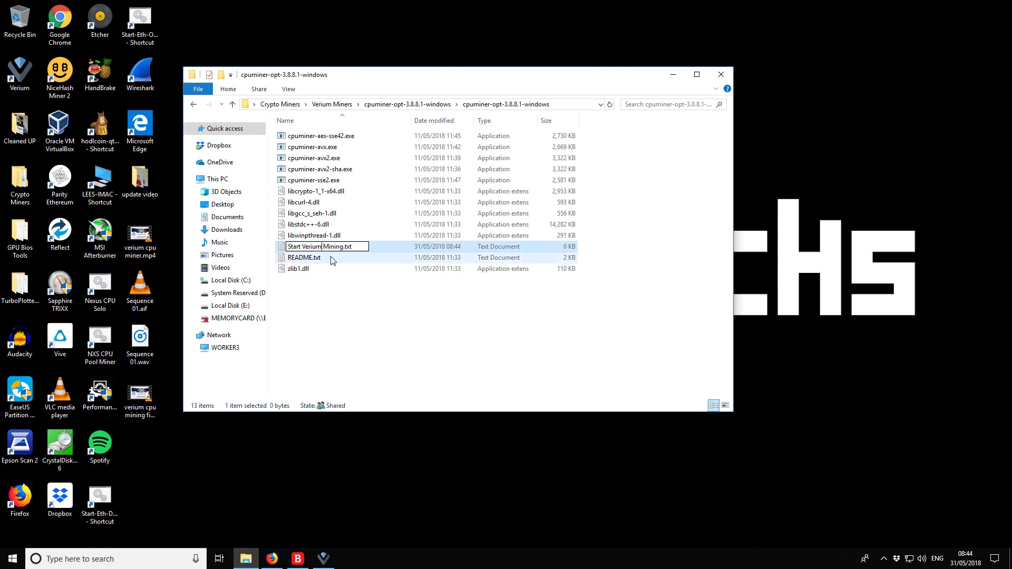
type("Pool")
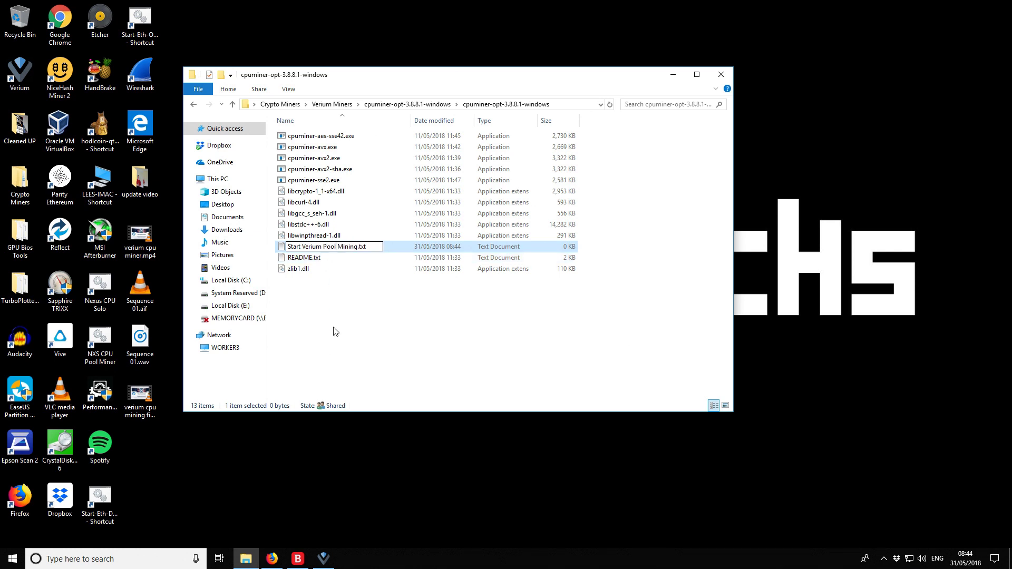
key("Return")
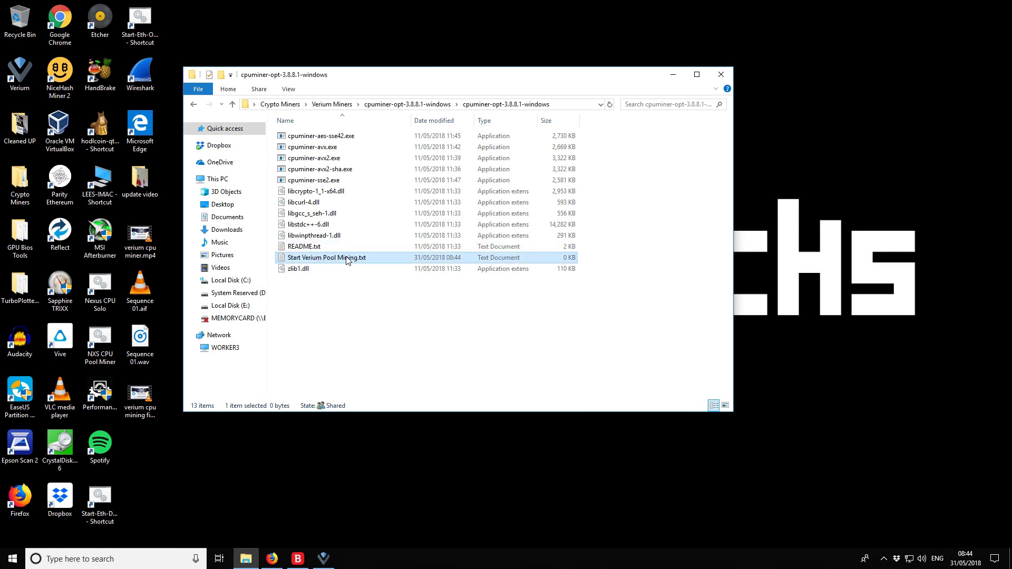
Open Start Verium Pool Mining.txt in Notepad and bring the n3rd3d guide back up
right_click(347, 260)
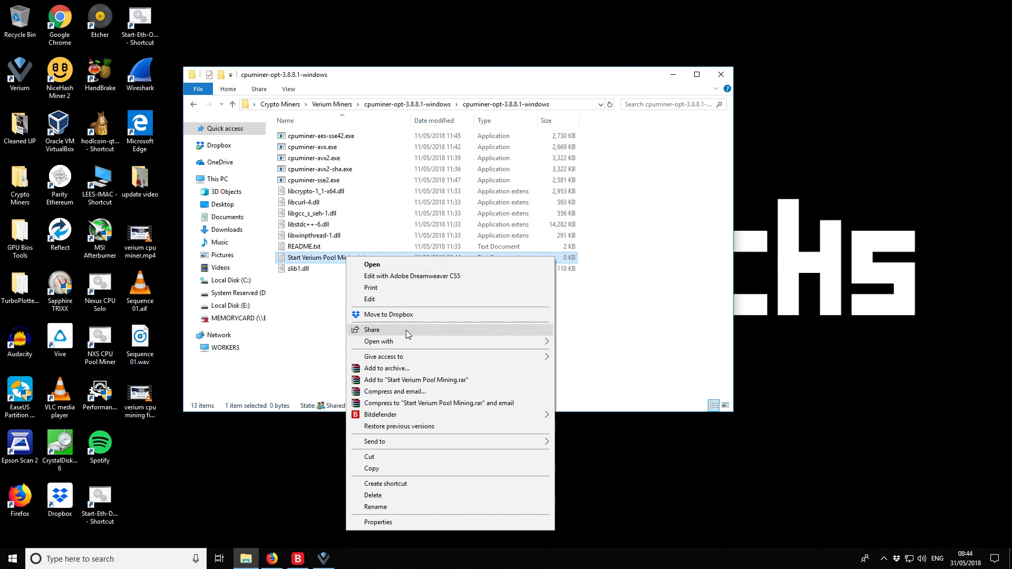
mouse_move(410, 341)
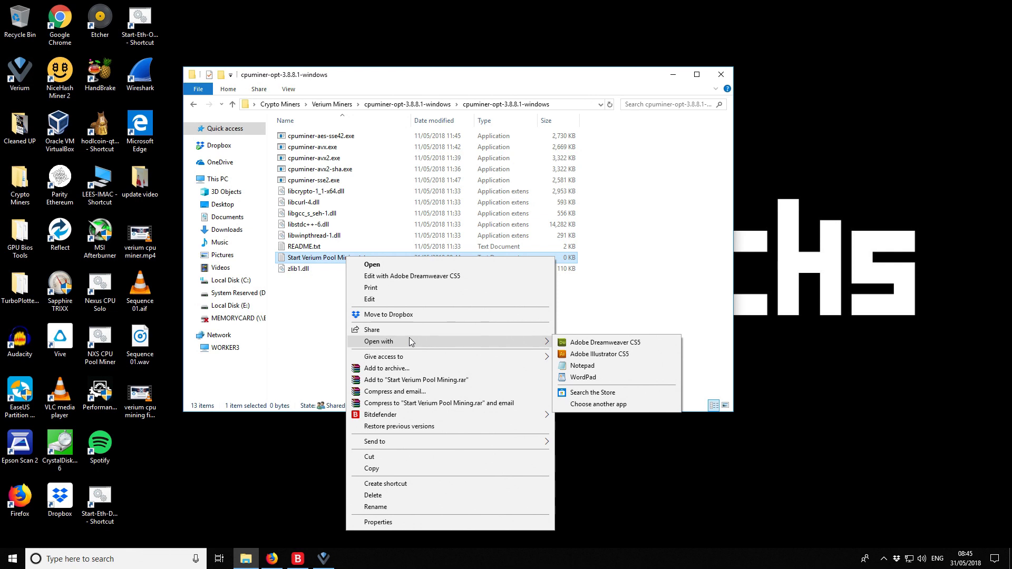
left_click(583, 366)
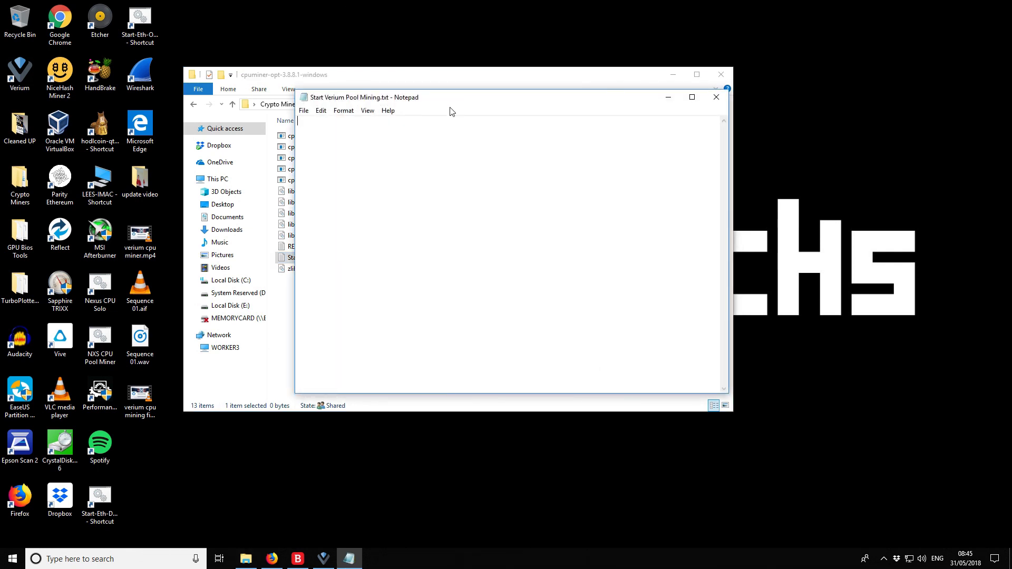
left_click(272, 558)
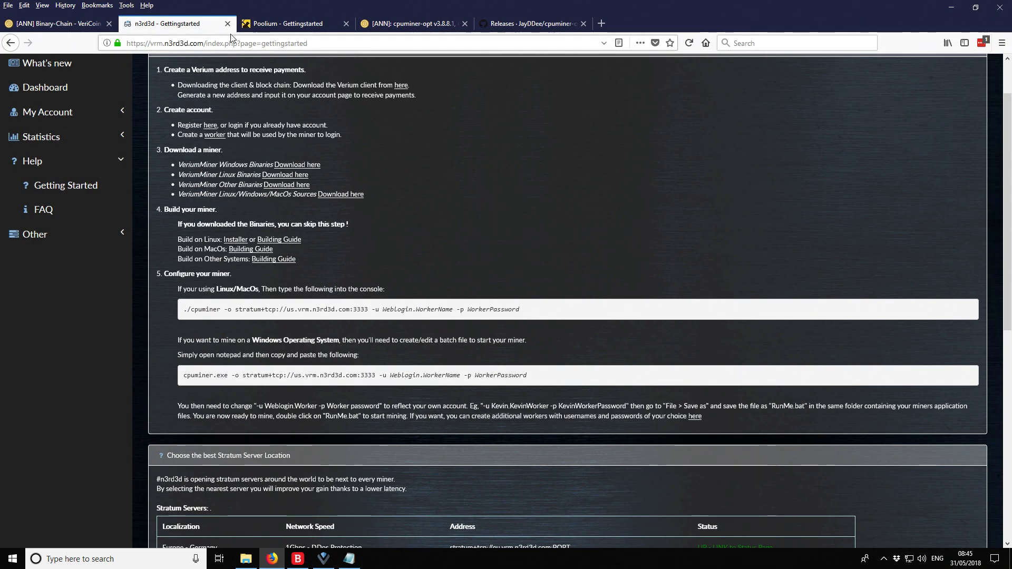
Paste Poolium's cpuminer-opt scrypt:1048576 command for vrm.poolium.win:3333 into the Start Verium Pool Mining text file
left_click(266, 24)
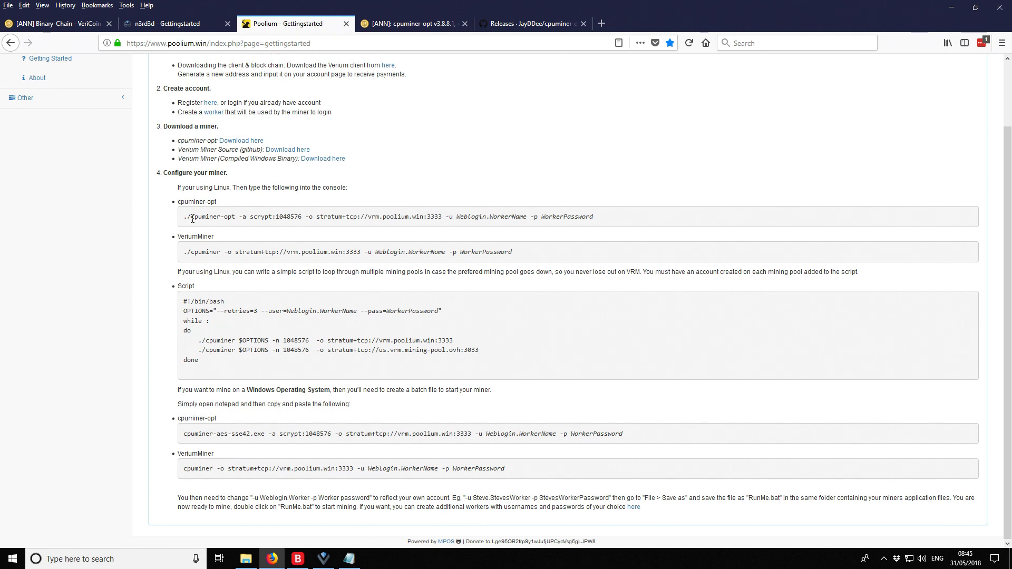
left_click_drag(192, 219, 609, 220)
key("ctrl+c")
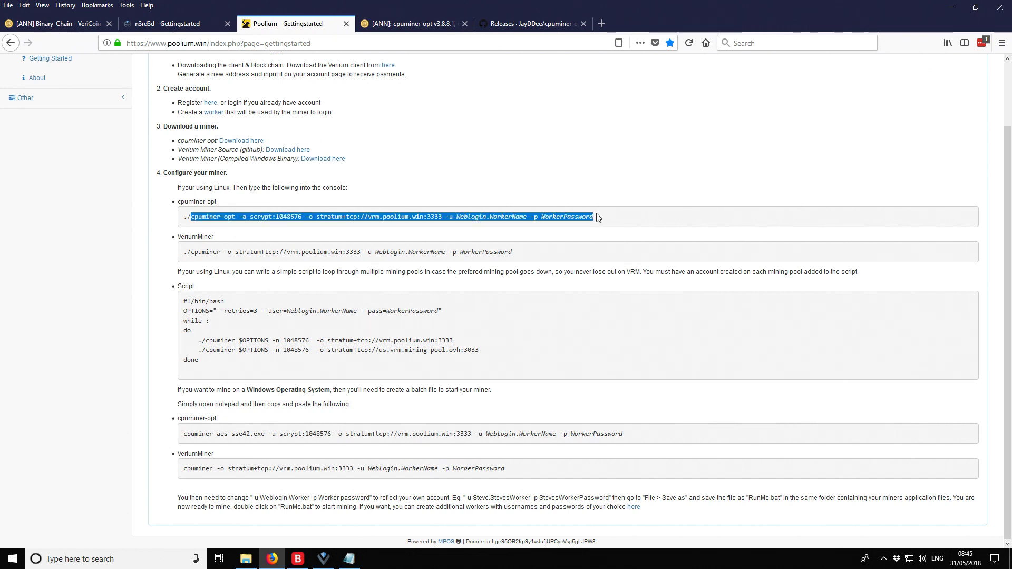
left_click(349, 562)
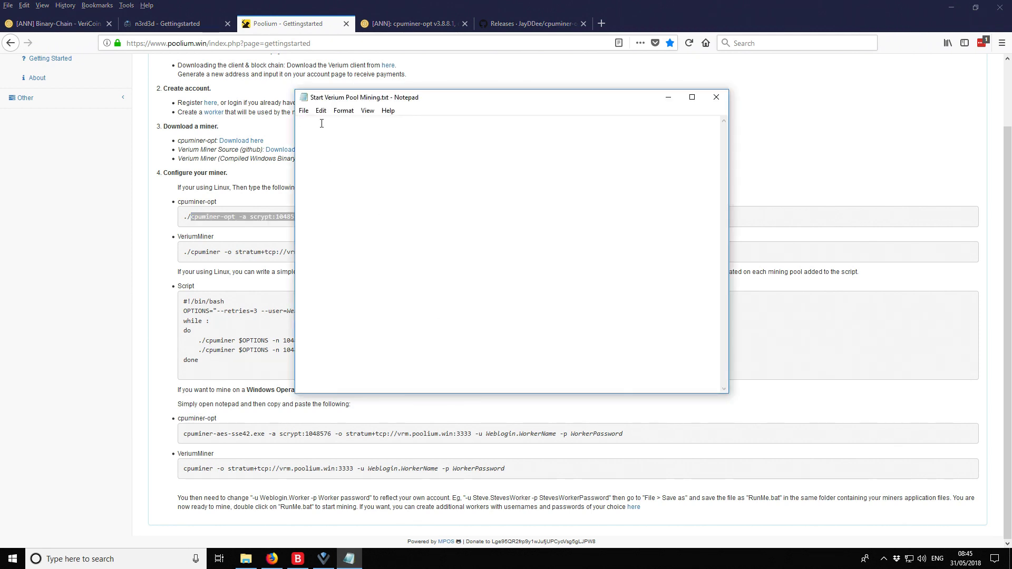
key("ctrl+v")
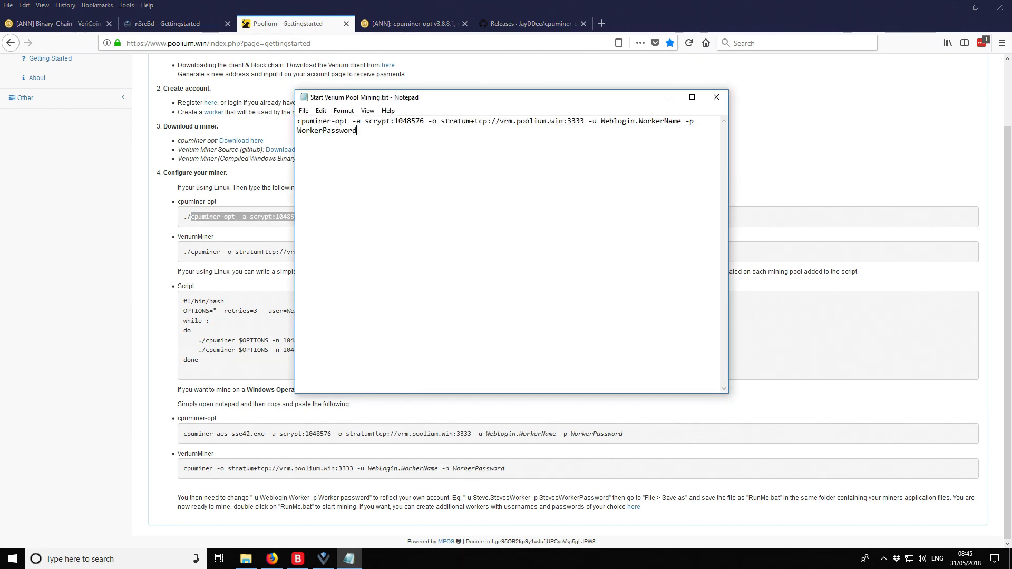
left_click(297, 122)
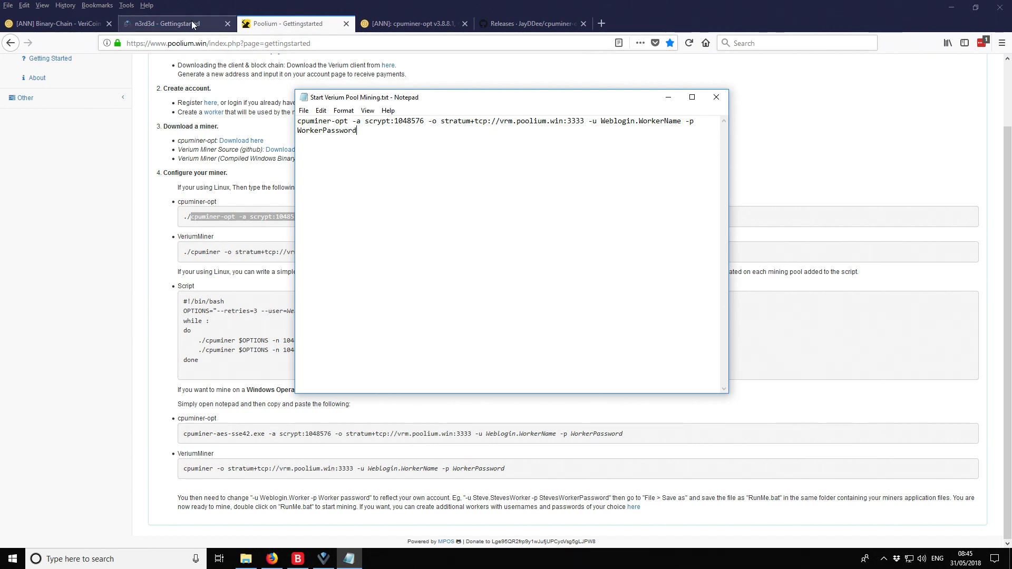
Copy the Europe stratum server address from the n3rd3d Stratum Servers table
left_click(167, 23)
scroll(316, 226, "down", 3)
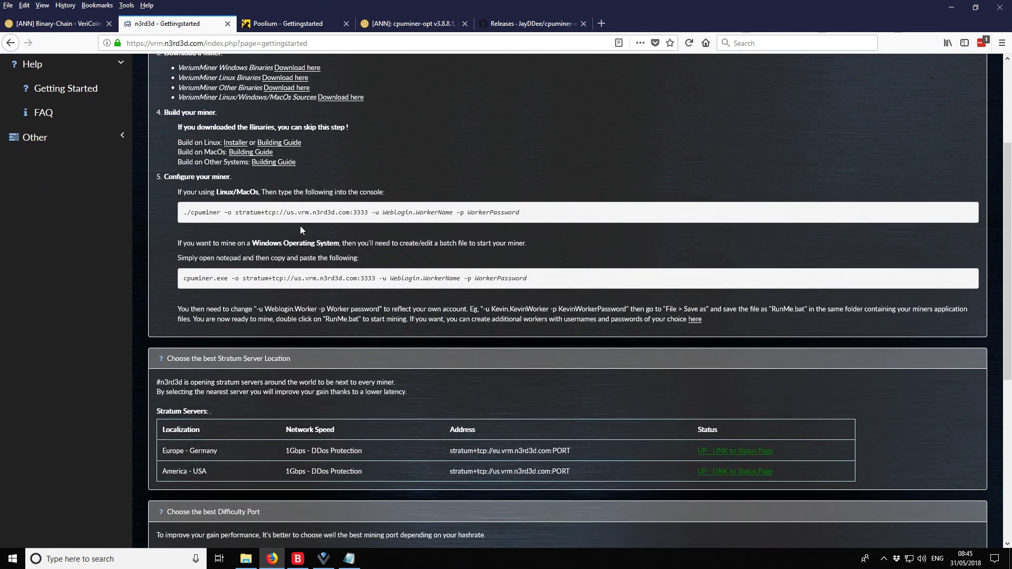
scroll(290, 200, "down", 3)
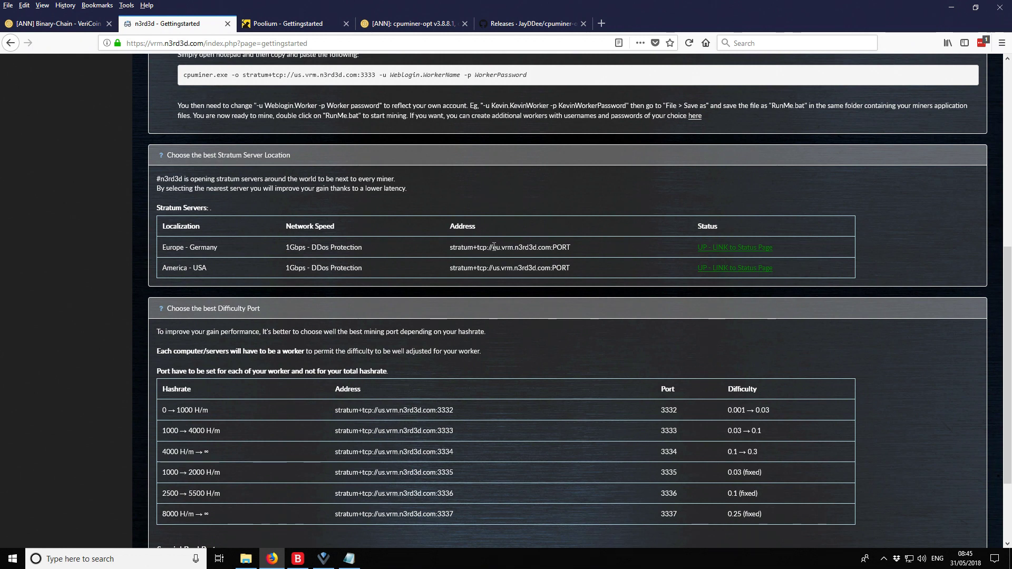
left_click_drag(493, 247, 571, 248)
key("ctrl+c")
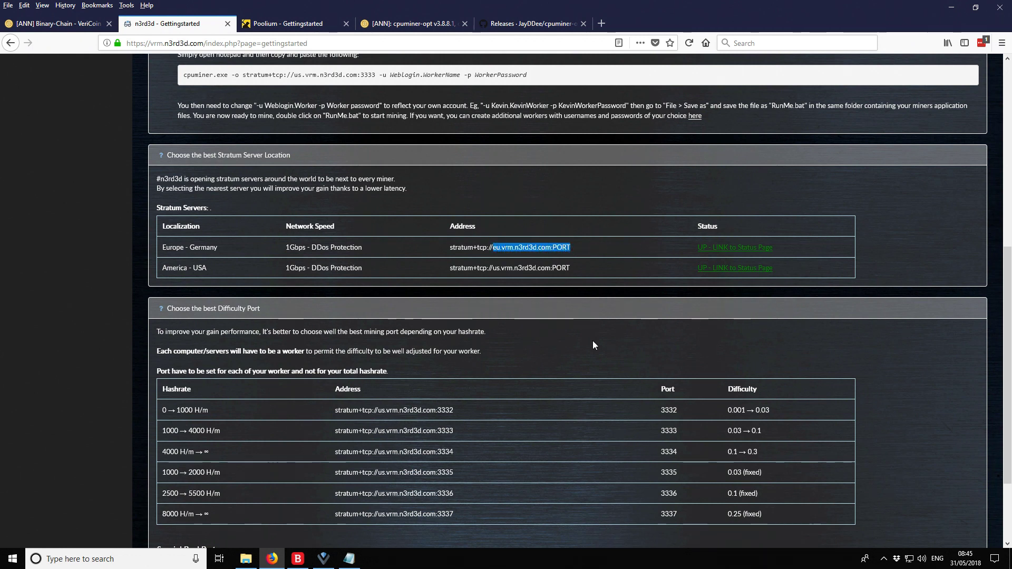
scroll(595, 338, "down", 2)
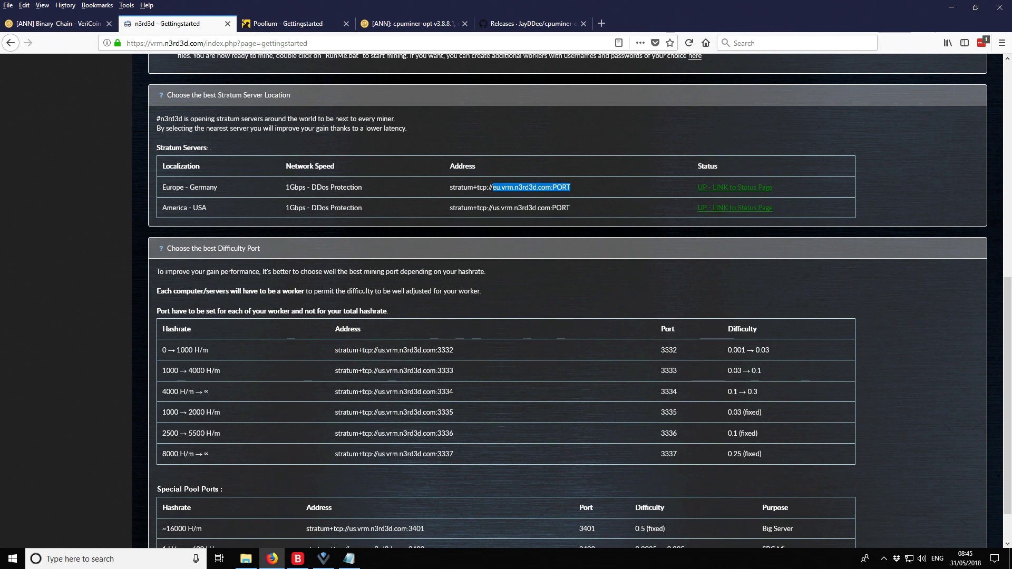
left_click(361, 563)
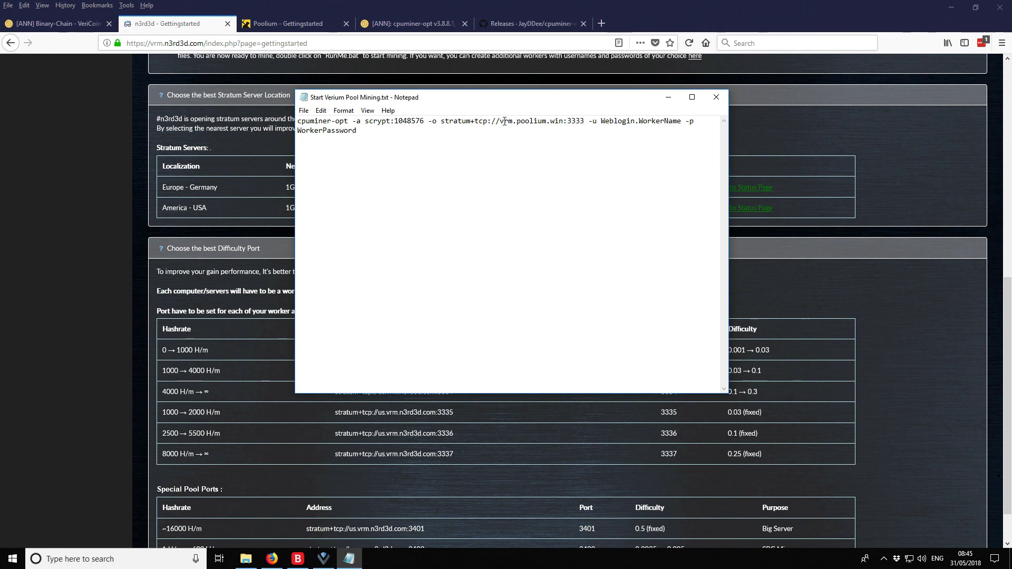
Replace vrm.poolium.win with the n3rd3d Europe address and drop the PORT placeholder before 3333
left_click_drag(500, 122, 564, 121)
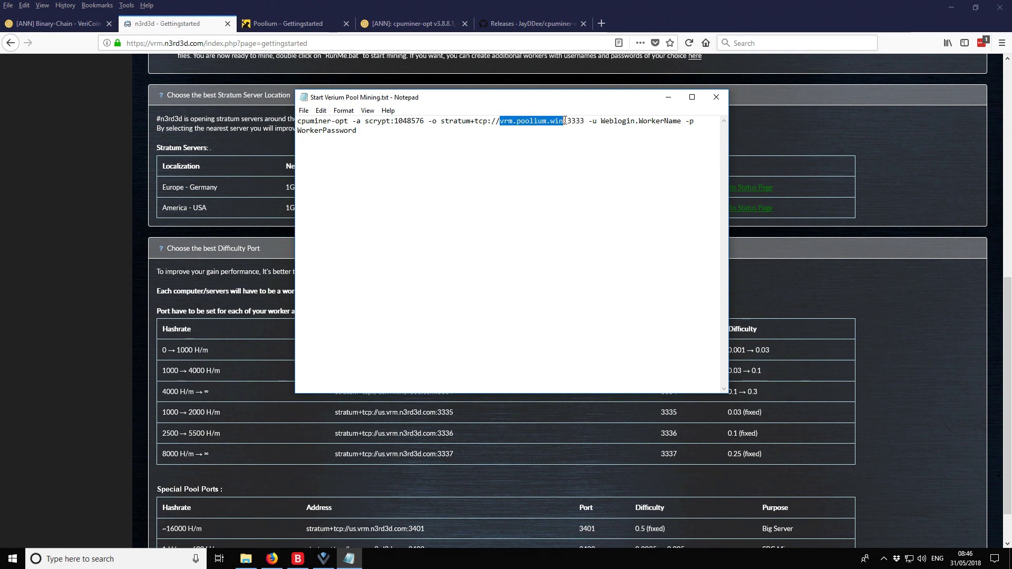
key("ctrl+v")
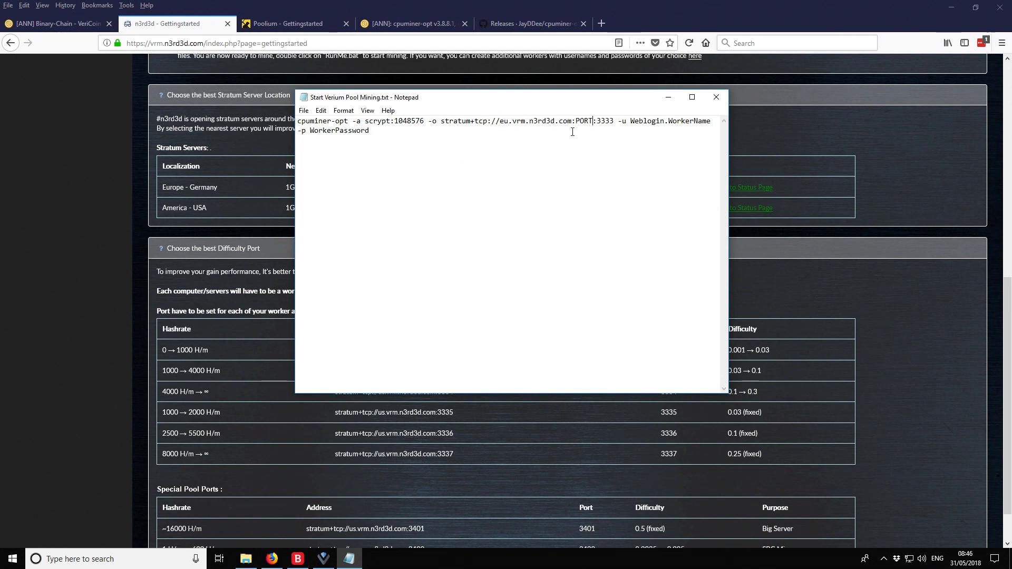
key("BackSpace")
key("BackSpace")
key("BackSpace")
key("BackSpace")
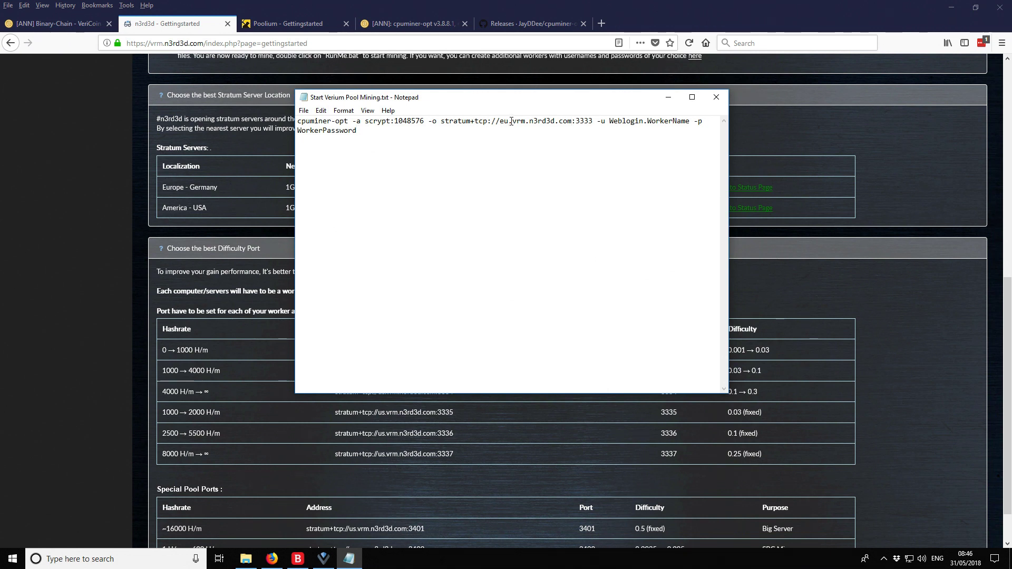
Replace the placeholder worker login with the n3rd3d worker1 login and clear the placeholder password
left_click_drag(529, 121, 690, 120)
left_click(625, 121)
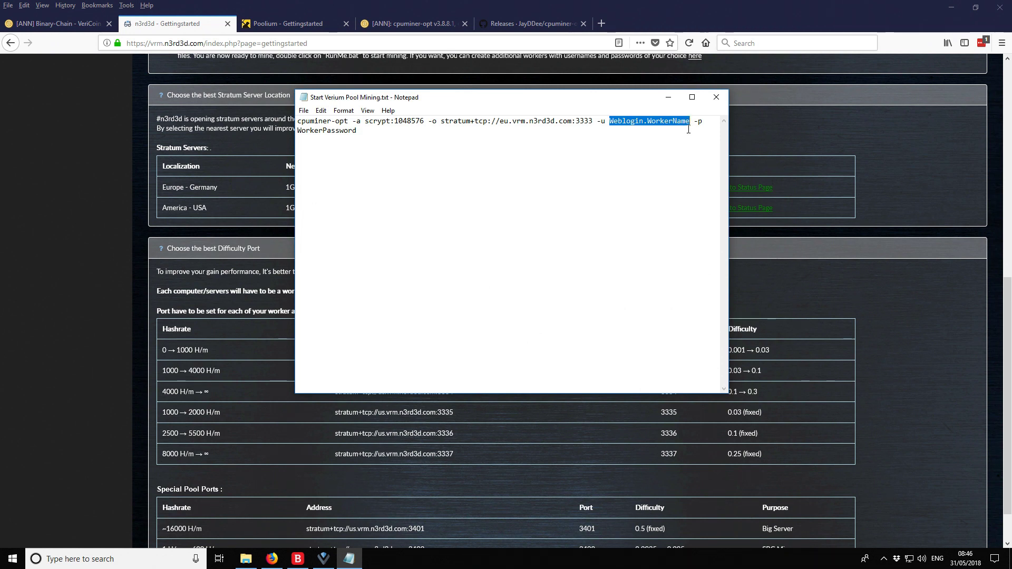
key("BackSpace")
type("riskyf")
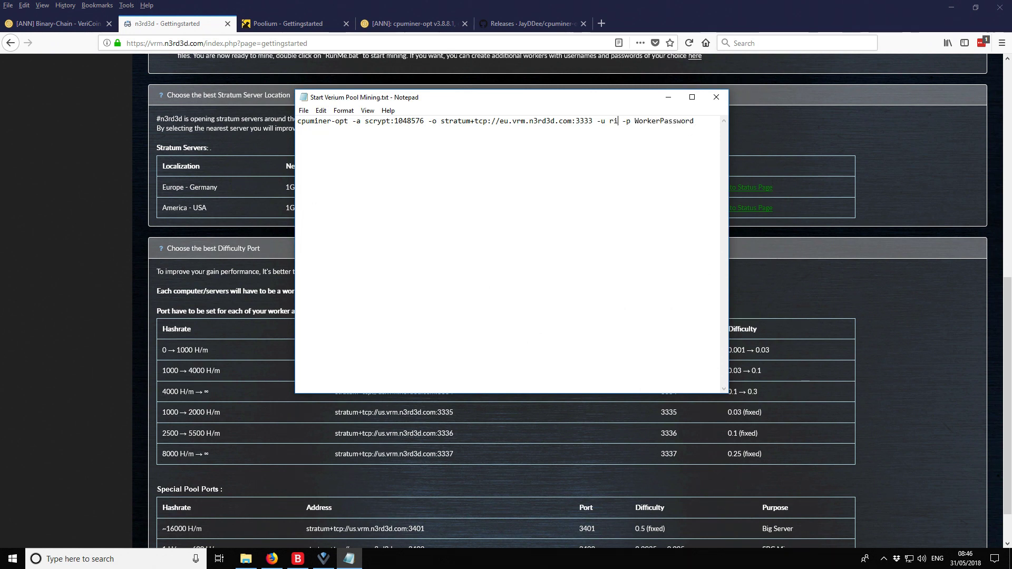
type("ire")
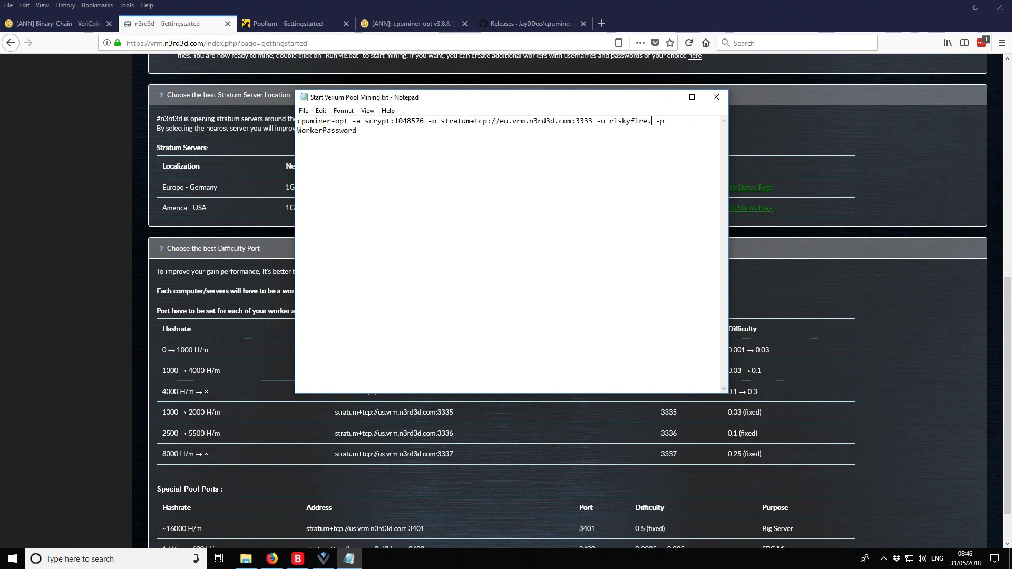
type(".worker1")
key("BackSpace")
key("BackSpace")
key("BackSpace")
key("BackSpace")
key("BackSpace")
key("BackSpace")
key("BackSpace")
key("BackSpace")
key("BackSpace")
key("BackSpace")
key("BackSpace")
key("BackSpace")
key("BackSpace")
key("BackSpace")
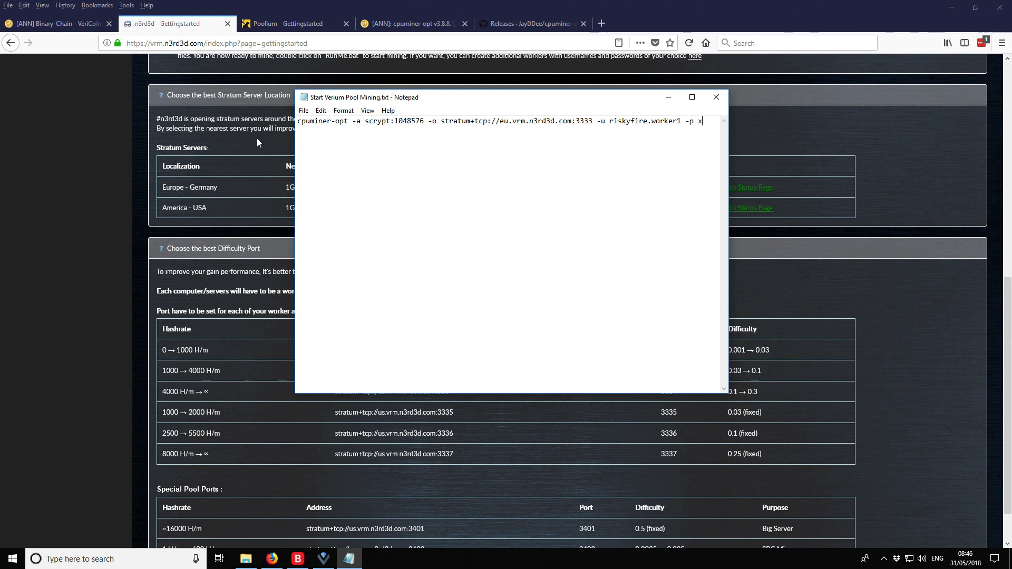
Save As with type All Files, renaming the .txt extension to Start Verium Pool Mining.bat
left_click(304, 111)
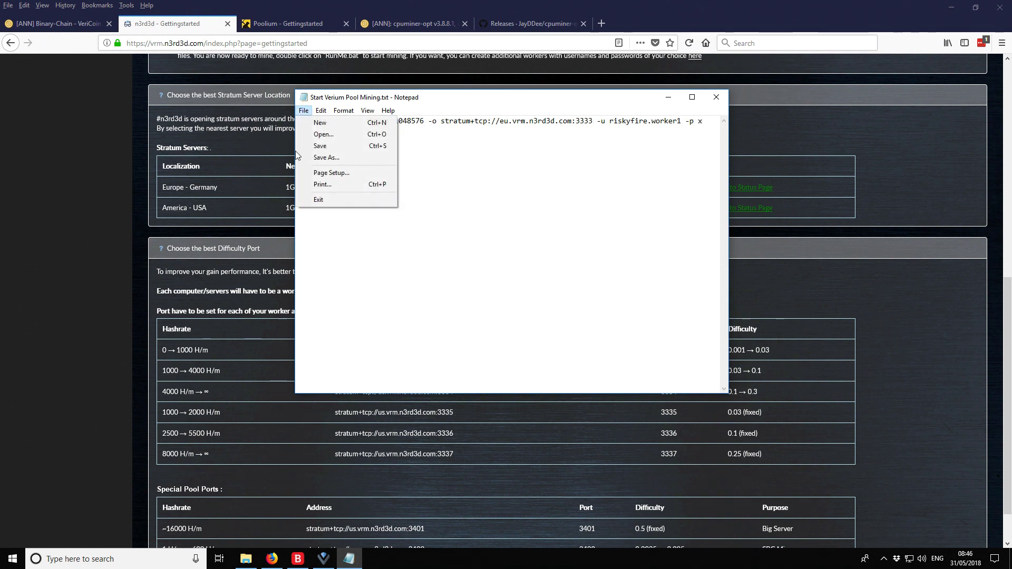
left_click(326, 157)
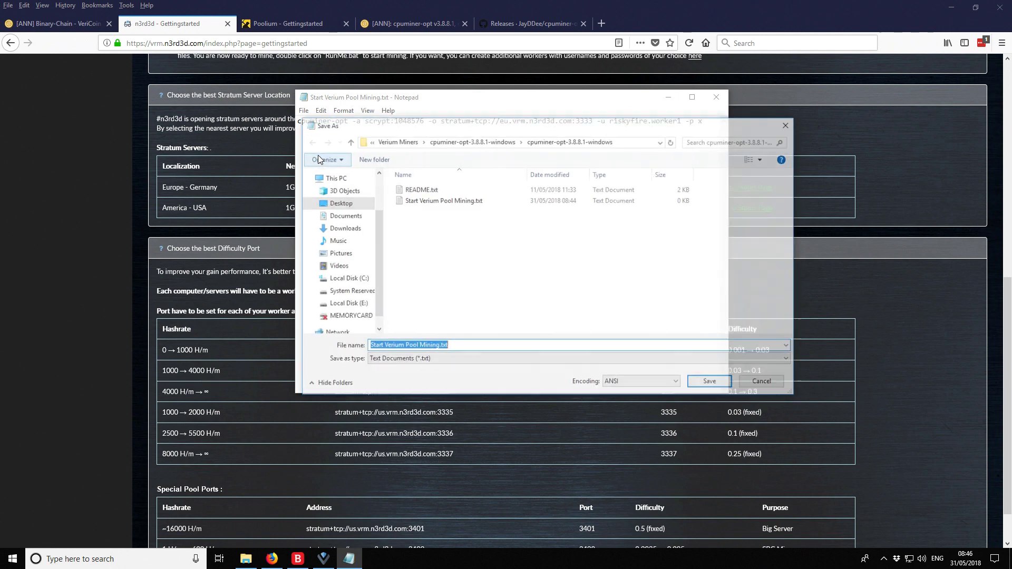
left_click(432, 358)
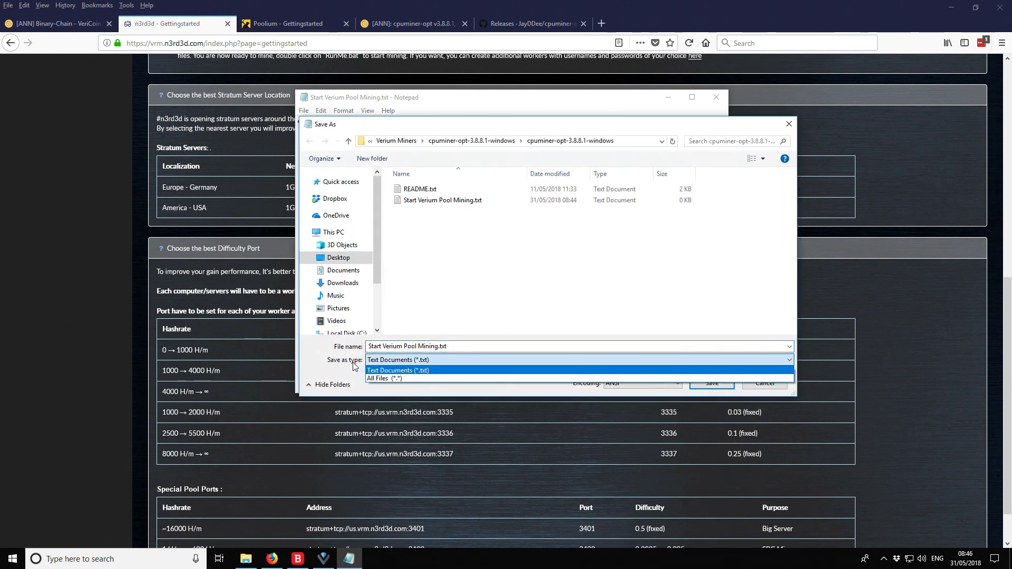
left_click(385, 377)
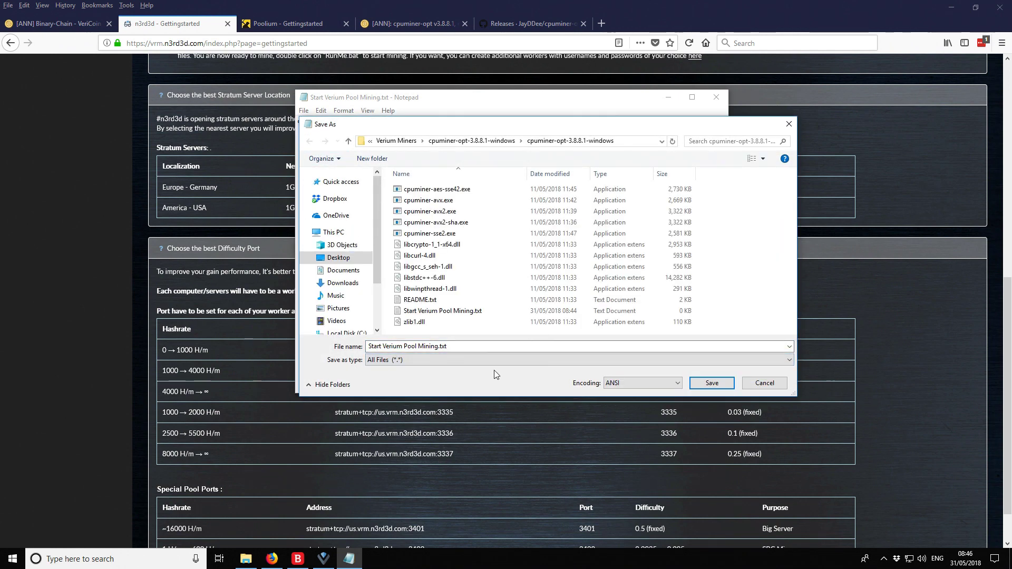
left_click(479, 346)
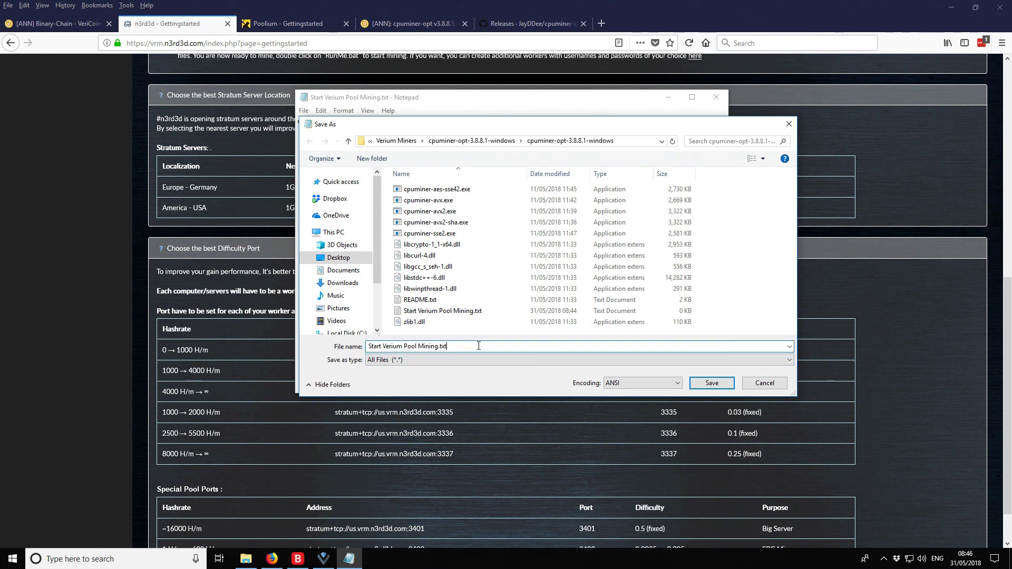
key("BackSpace")
key("BackSpace")
key("BackSpace")
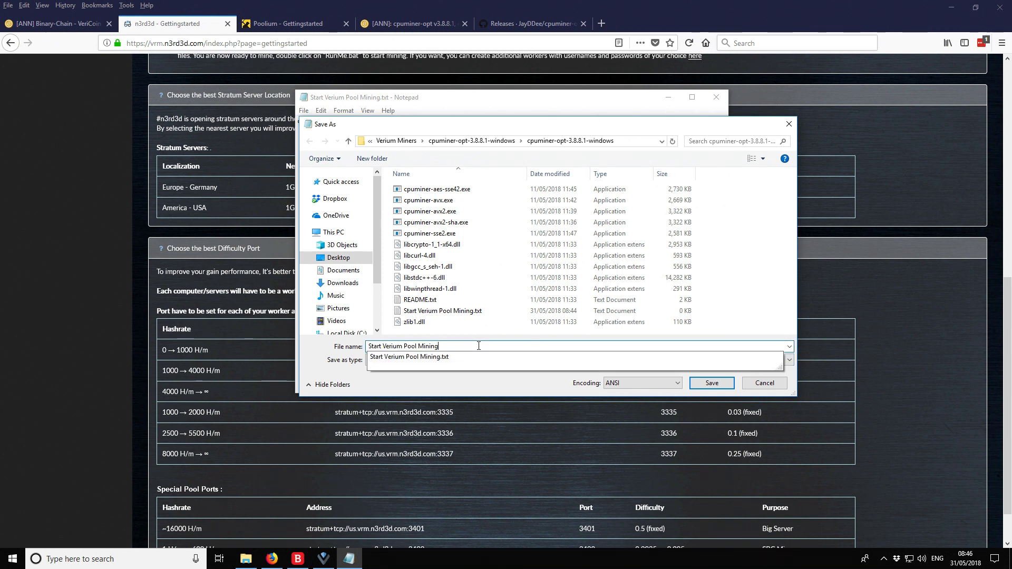
type("bat")
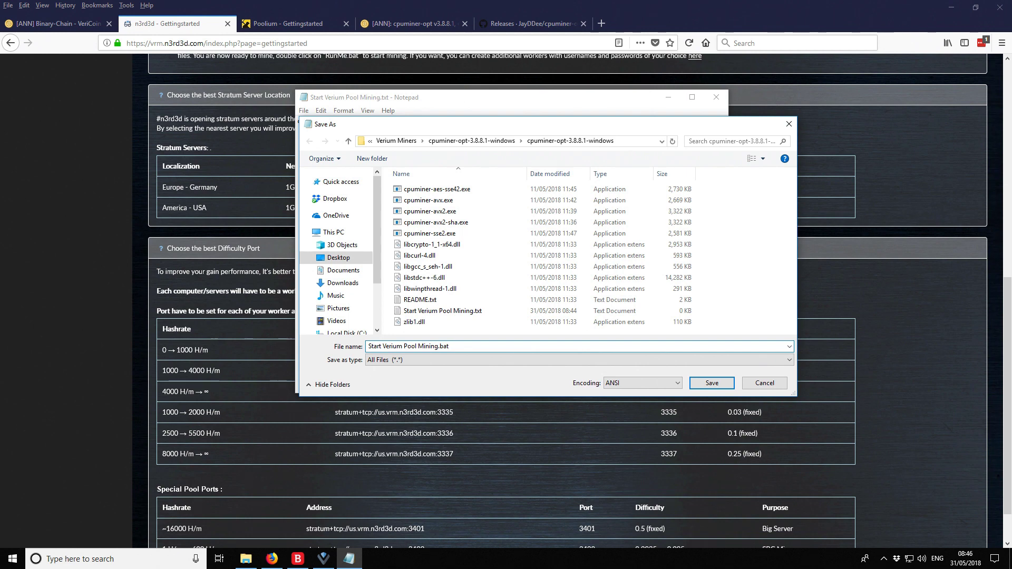
left_click(710, 384)
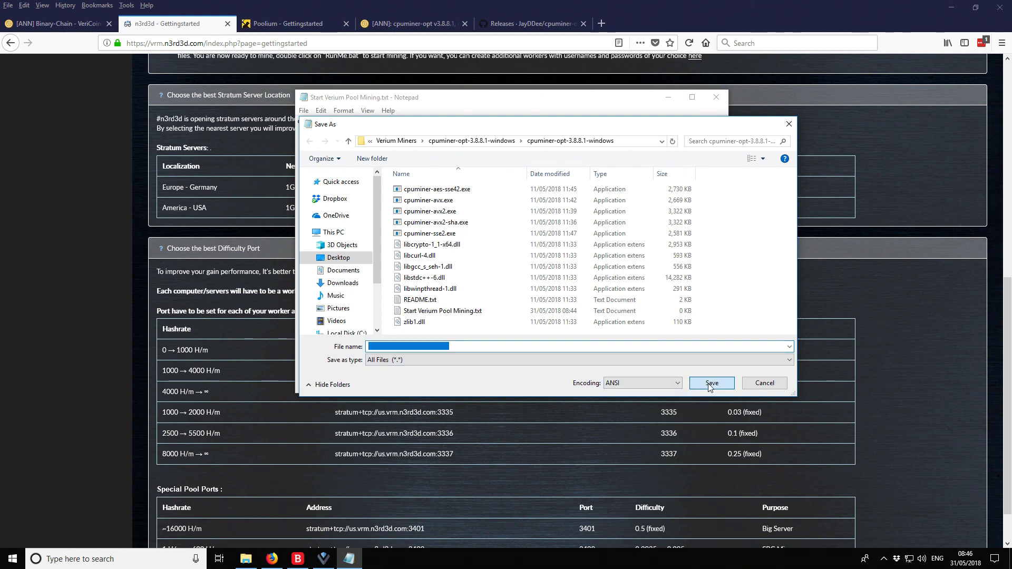
left_click(668, 97)
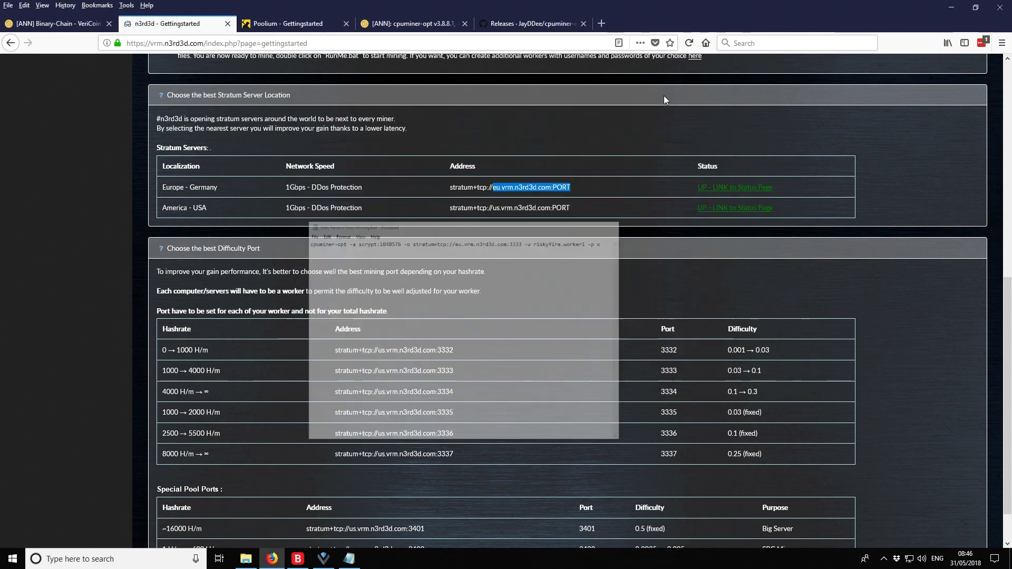
Delete the old Start Verium Pool Mining.txt from the cpuminer folder
left_click(952, 8)
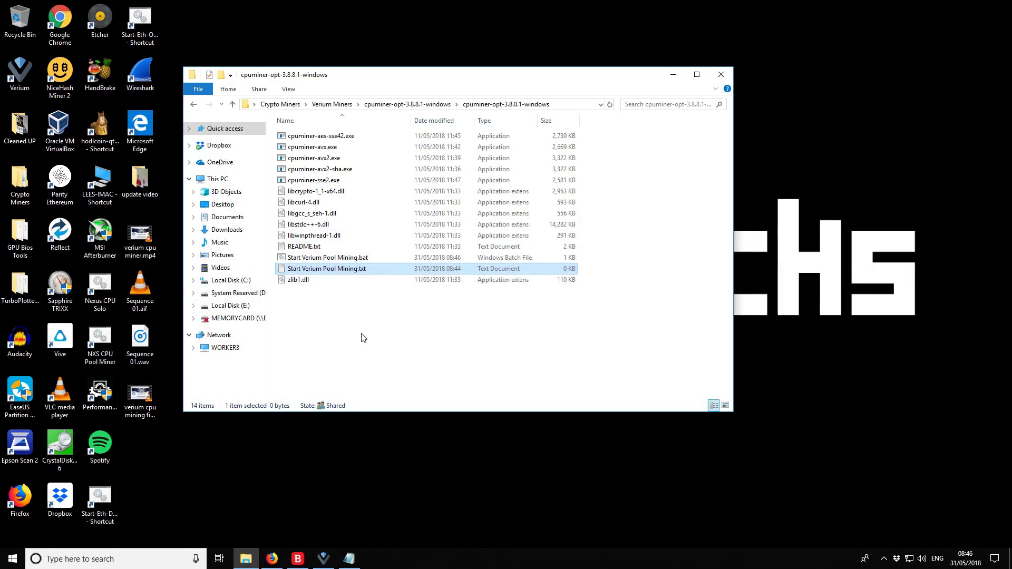
left_click(362, 335)
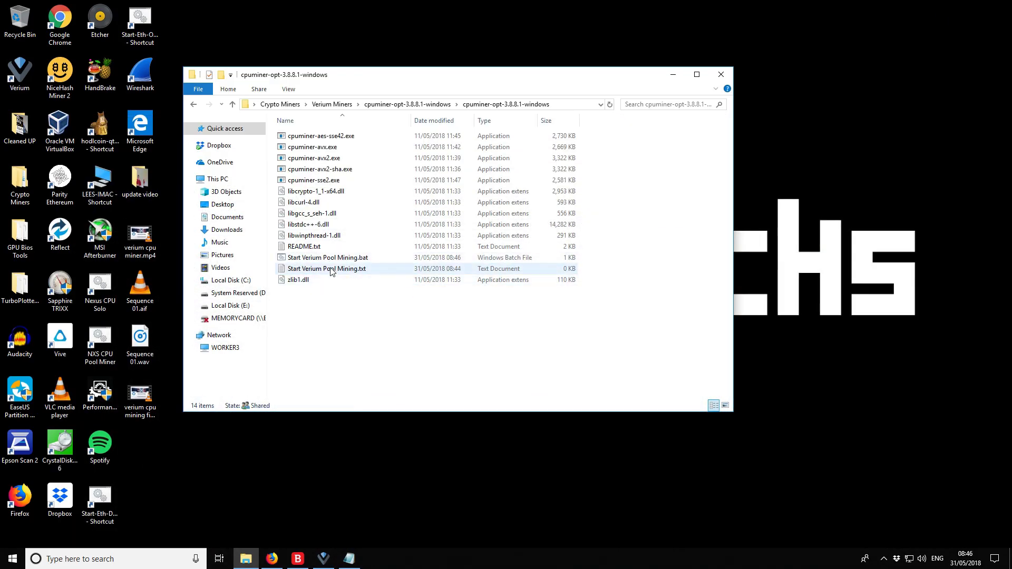
left_click(328, 268)
left_click(337, 277)
left_click(330, 270)
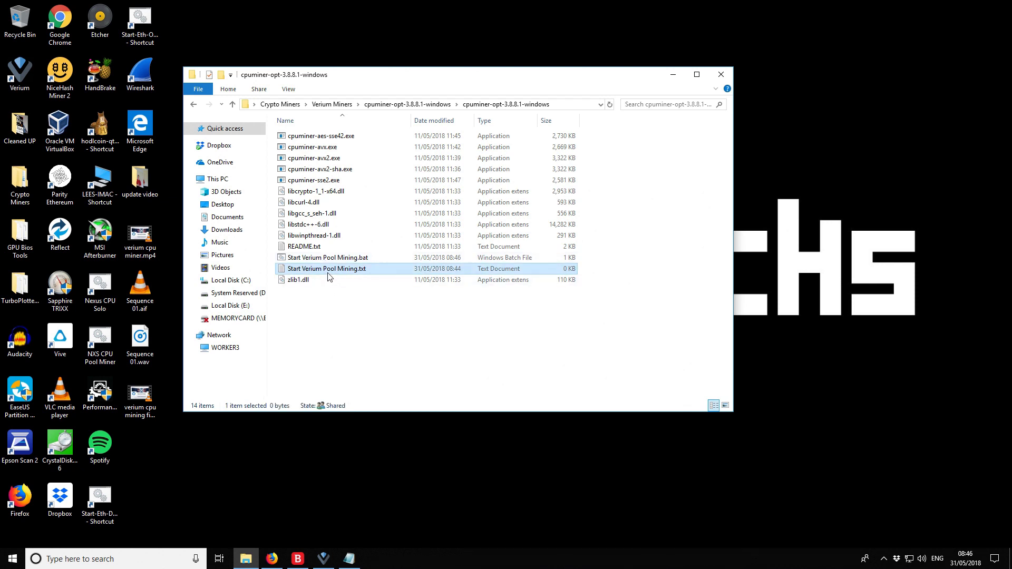
key("Delete")
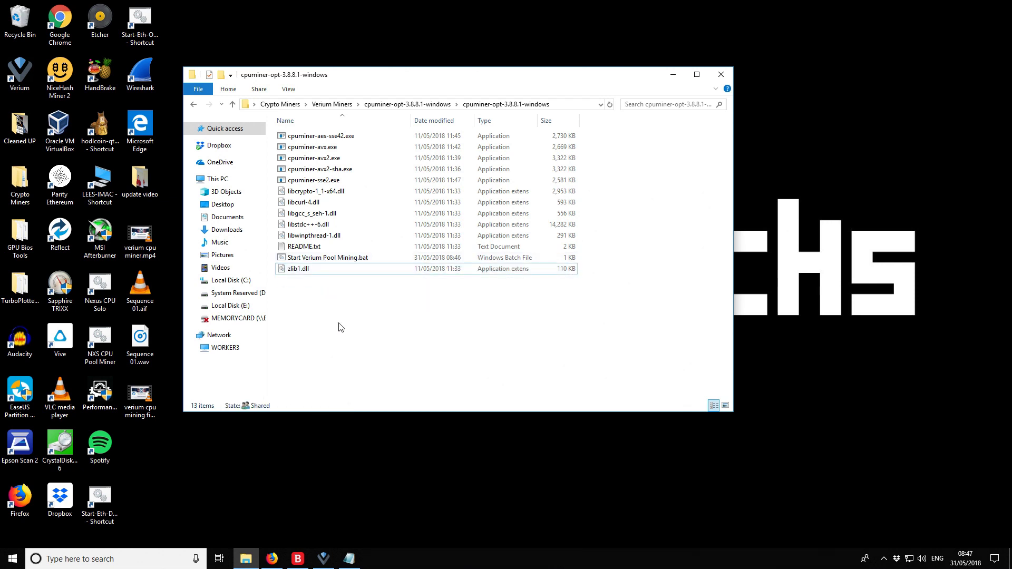
Open Start Verium Pool Mining.bat in Notepad to check it, then close it
right_click(336, 260)
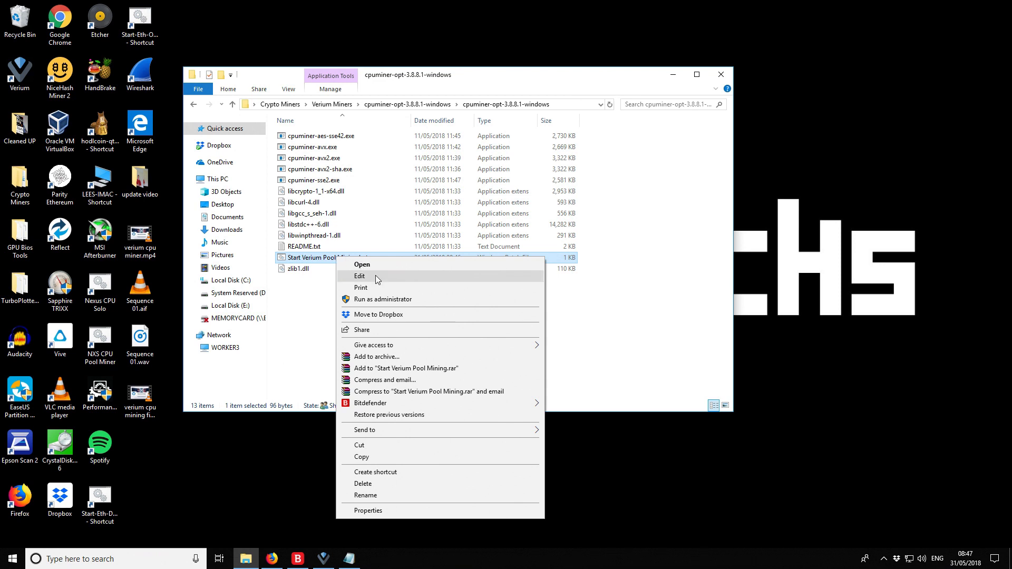
left_click(375, 275)
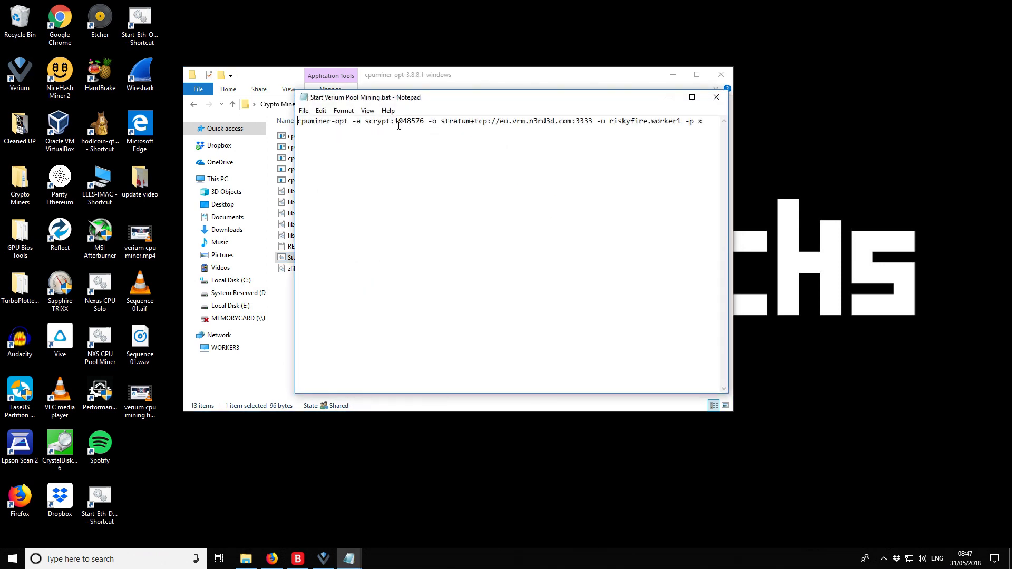
left_click(717, 99)
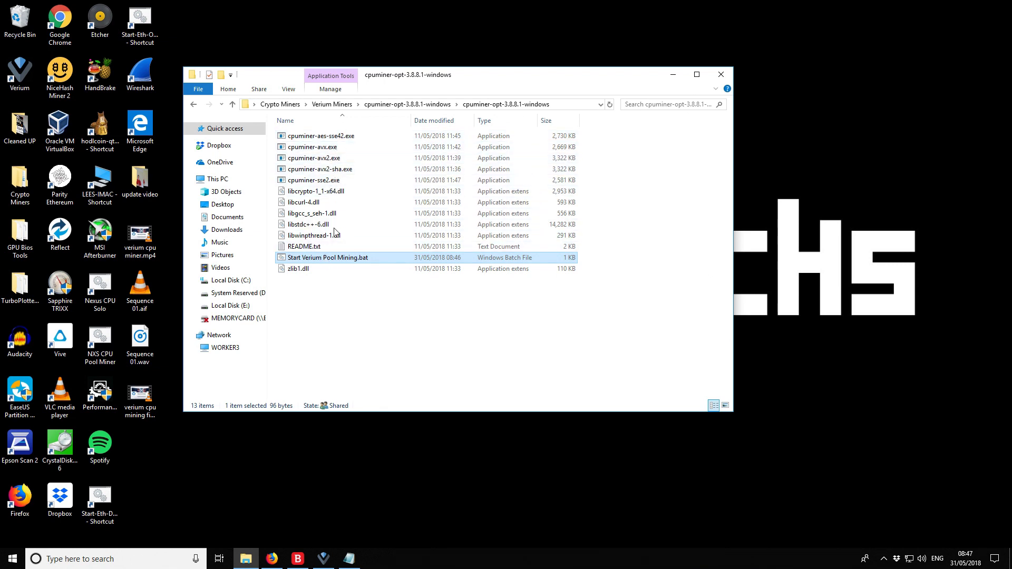
Change cpuminer-opt to cpuminer-avx2.exe in Start Verium Pool Mining.bat and save the file
right_click(339, 258)
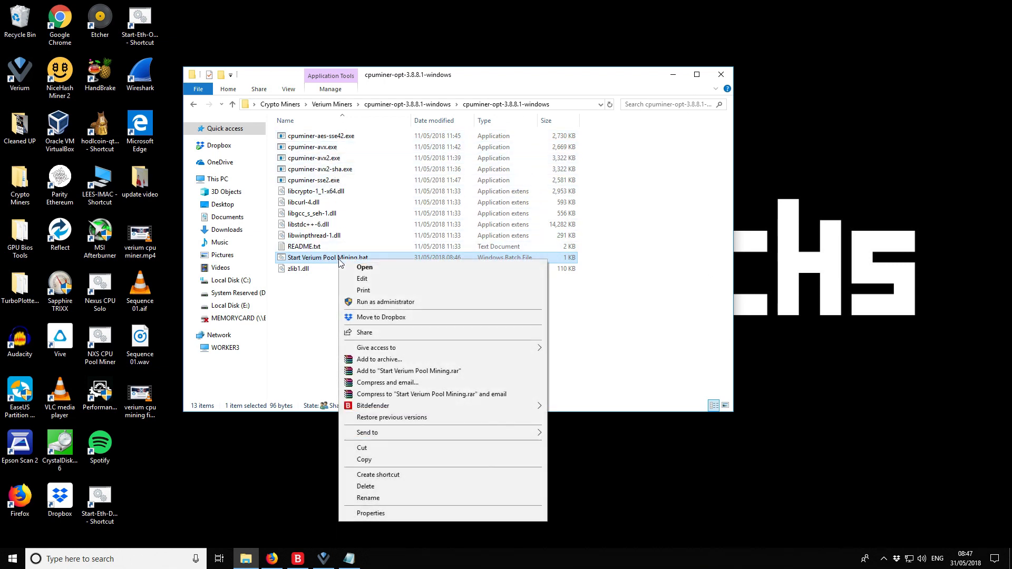
left_click(379, 280)
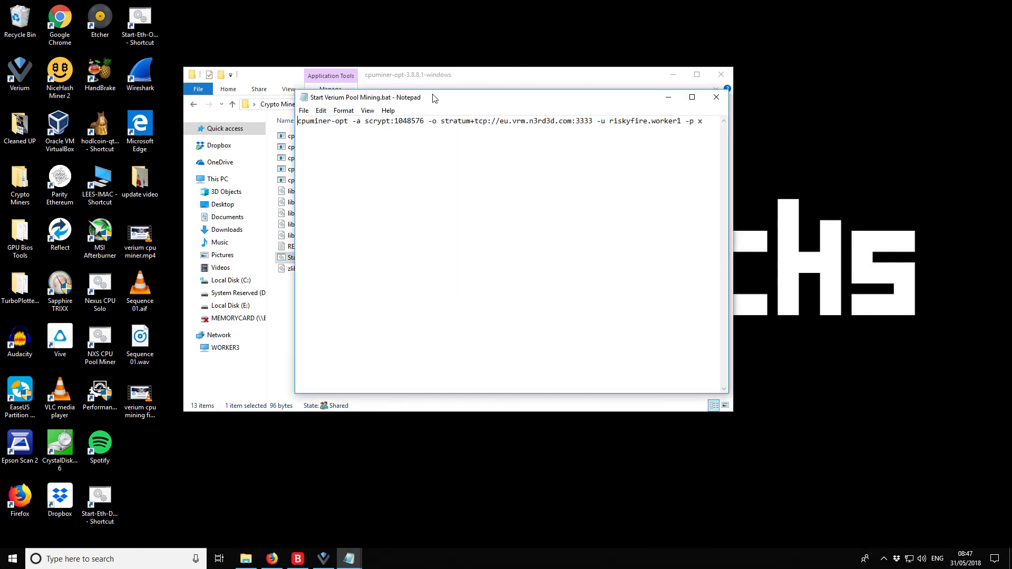
left_click_drag(438, 97, 425, 276)
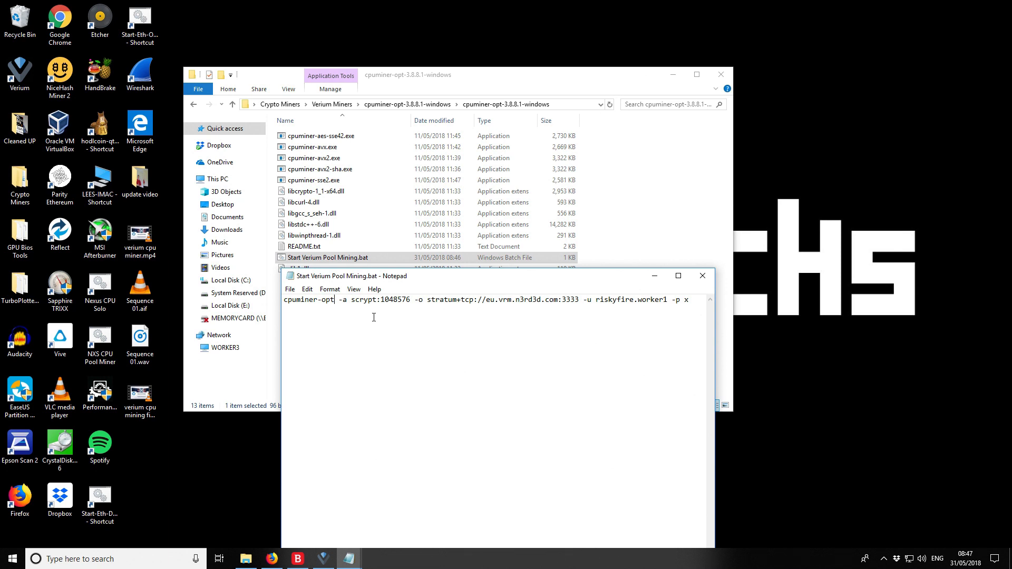
key("BackSpace")
key("BackSpace")
key("BackSpace")
key("BackSpace")
type("-")
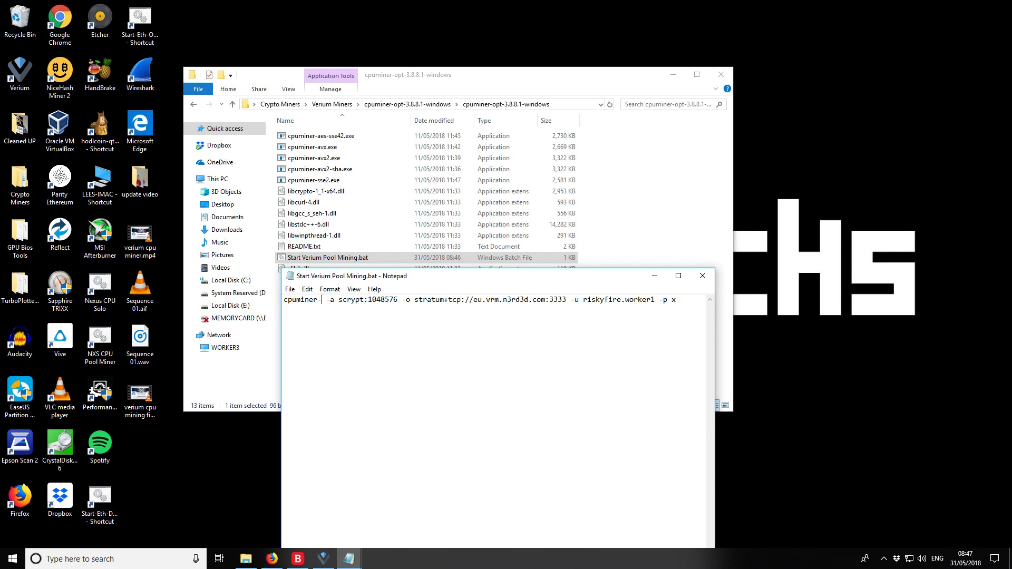
type("avx2")
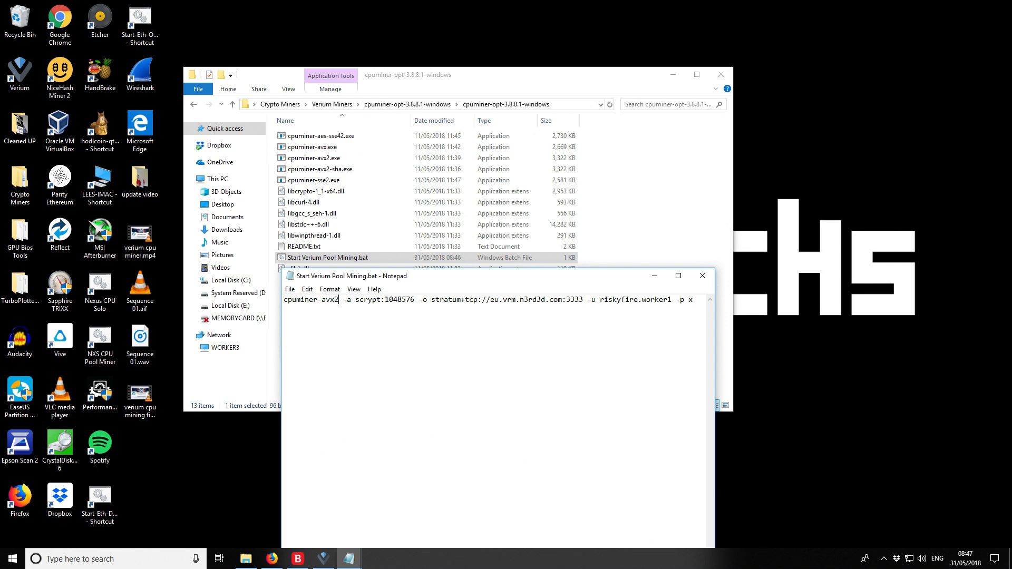
type(".exe")
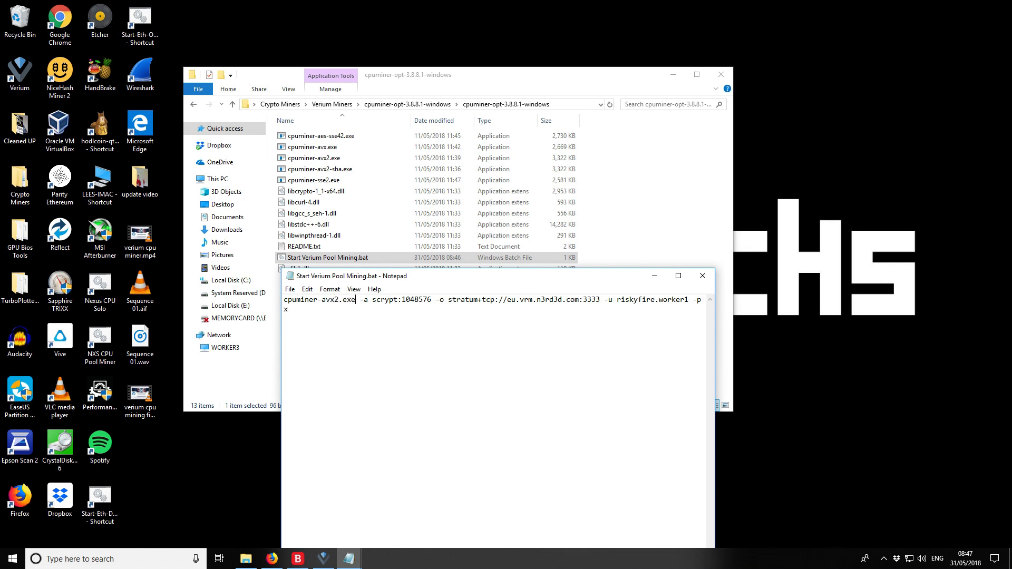
left_click(306, 289)
left_click(307, 325)
left_click_drag(509, 289, 506, 332)
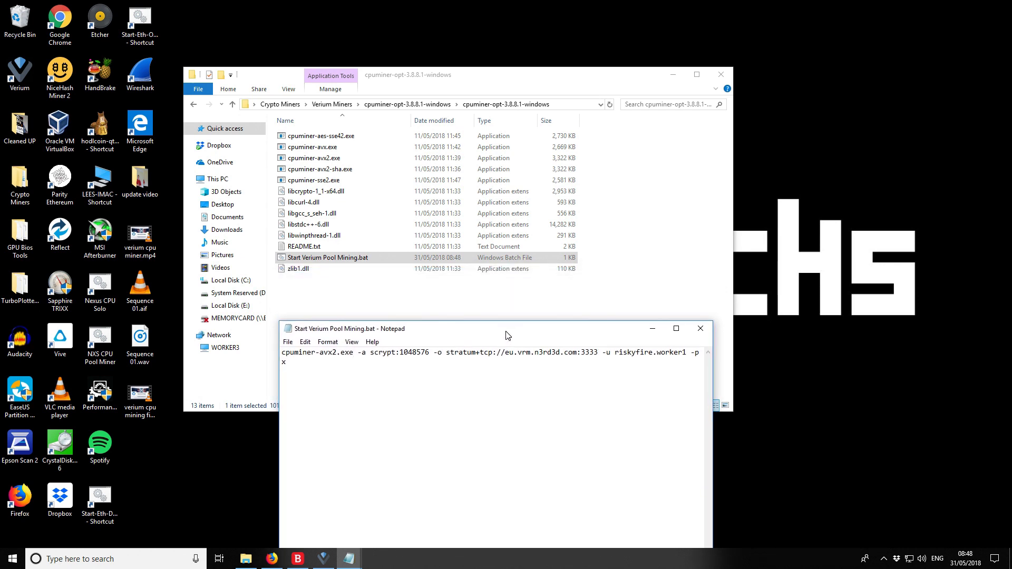
left_click(357, 301)
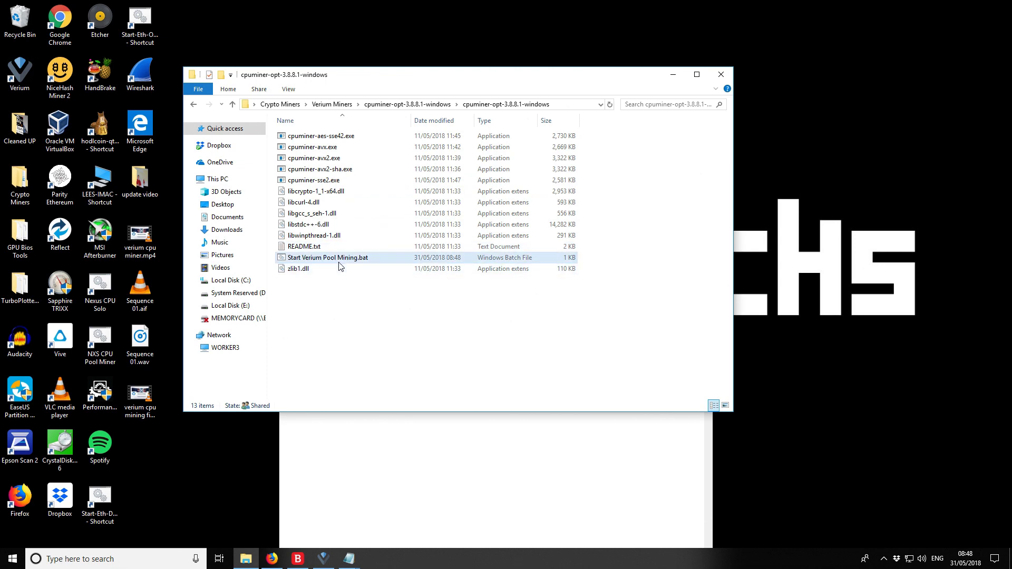
Run Start Verium Pool Mining.bat until cpuminer reports accepted shares, then show the n3rd3d dashboard
double_click(344, 259)
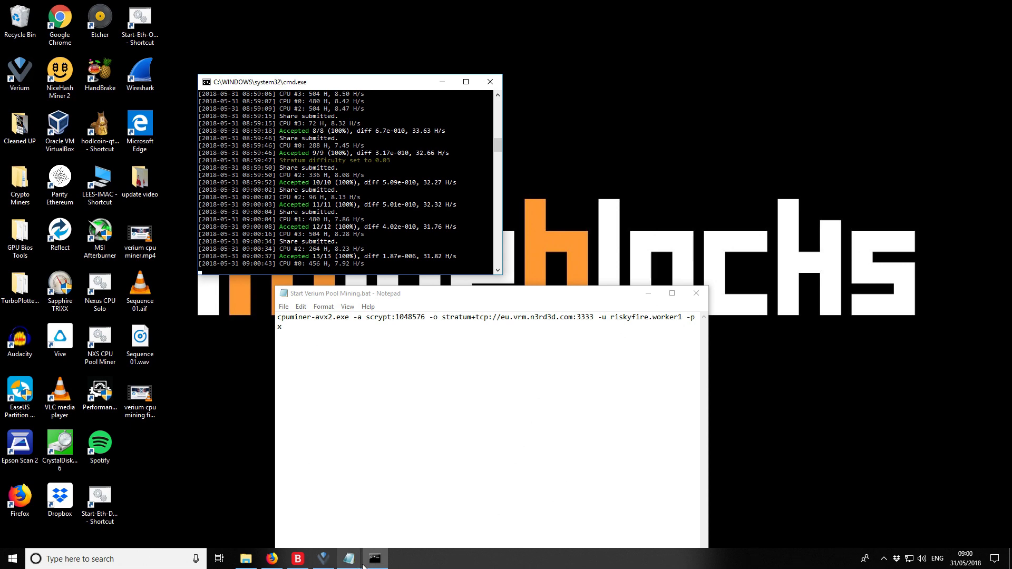
left_click(272, 559)
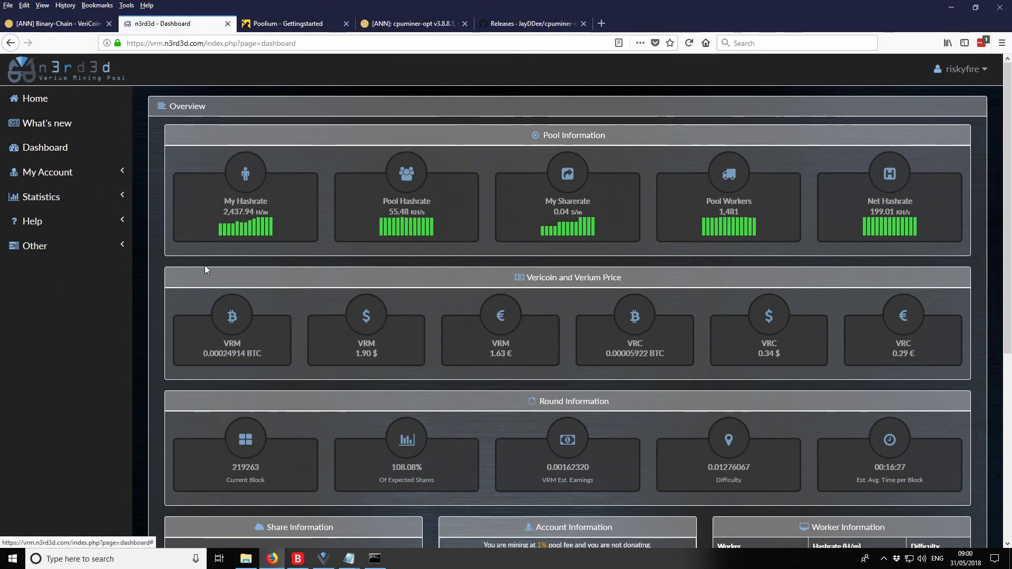
Check My Hashrate of about 2,000 H/m on the dashboard, then minimize Firefox to see the miner
mouse_move(221, 228)
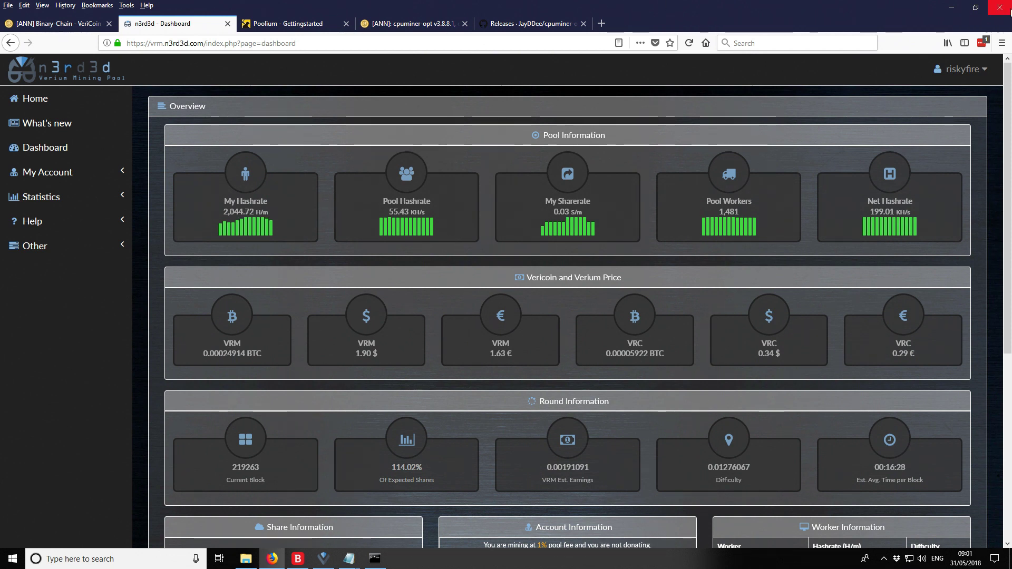
left_click(951, 7)
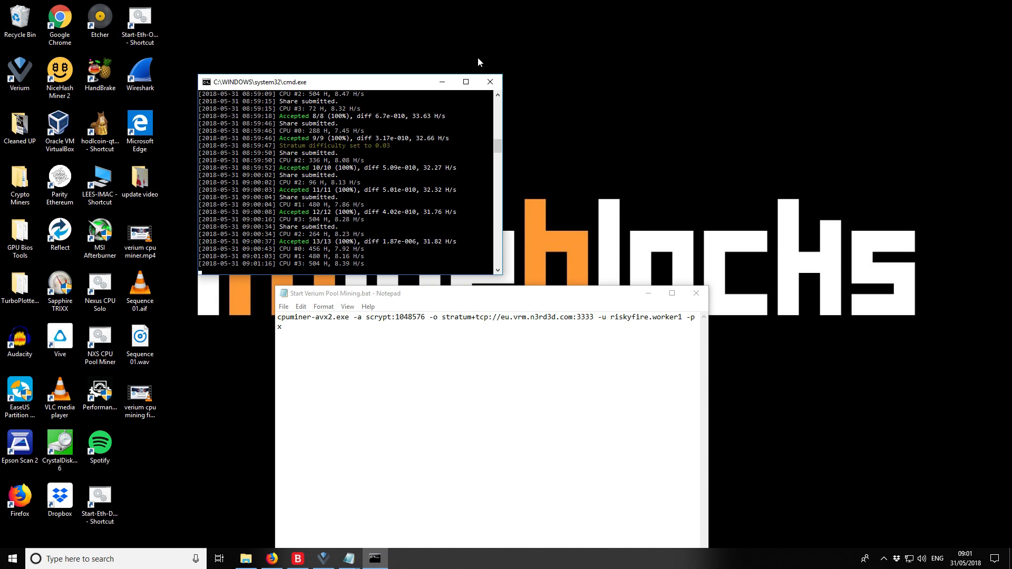
Close the miner console and batch editor, then go up two levels to Verium Miners
left_click(491, 82)
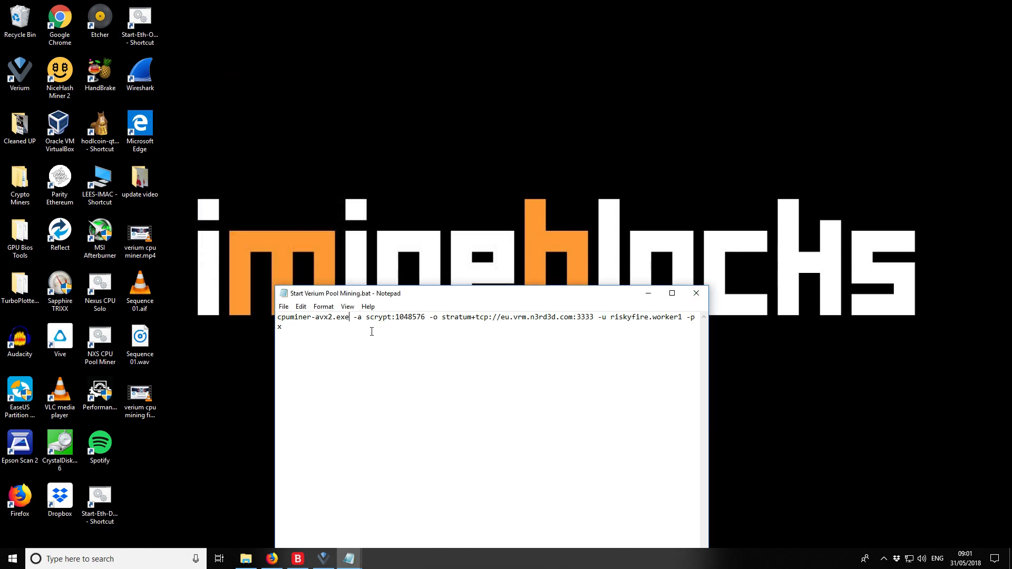
left_click(697, 292)
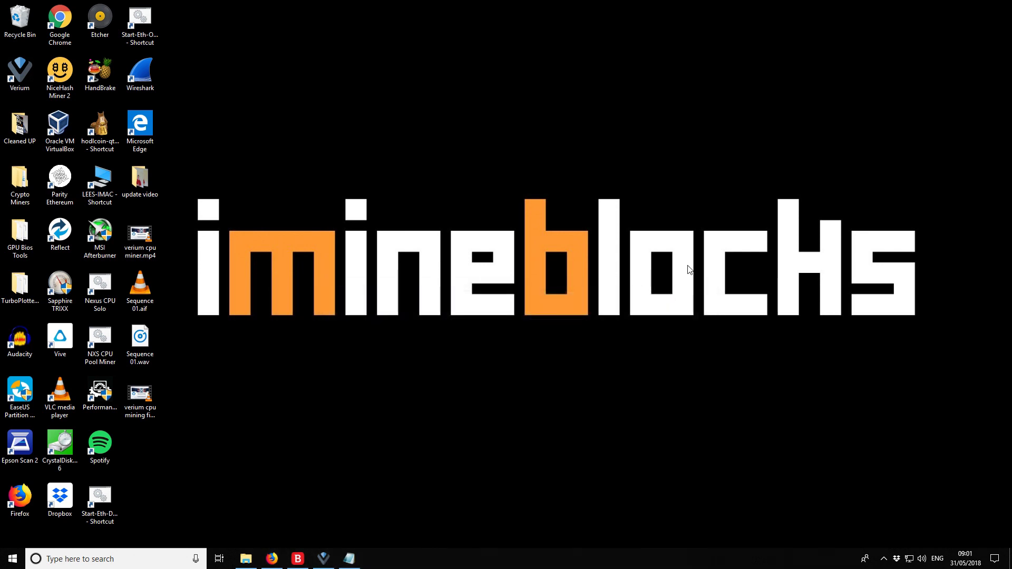
left_click(246, 559)
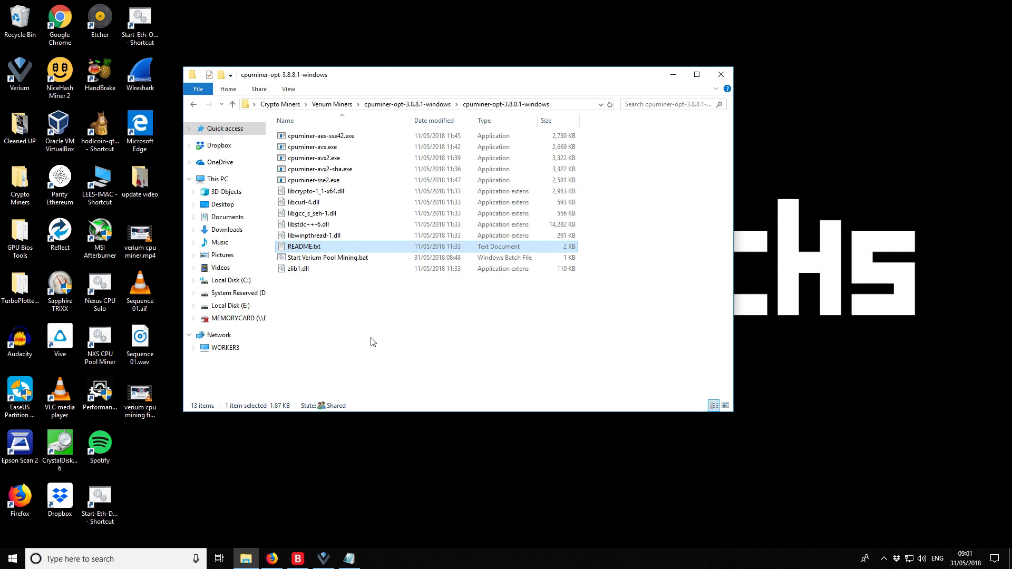
left_click(369, 258)
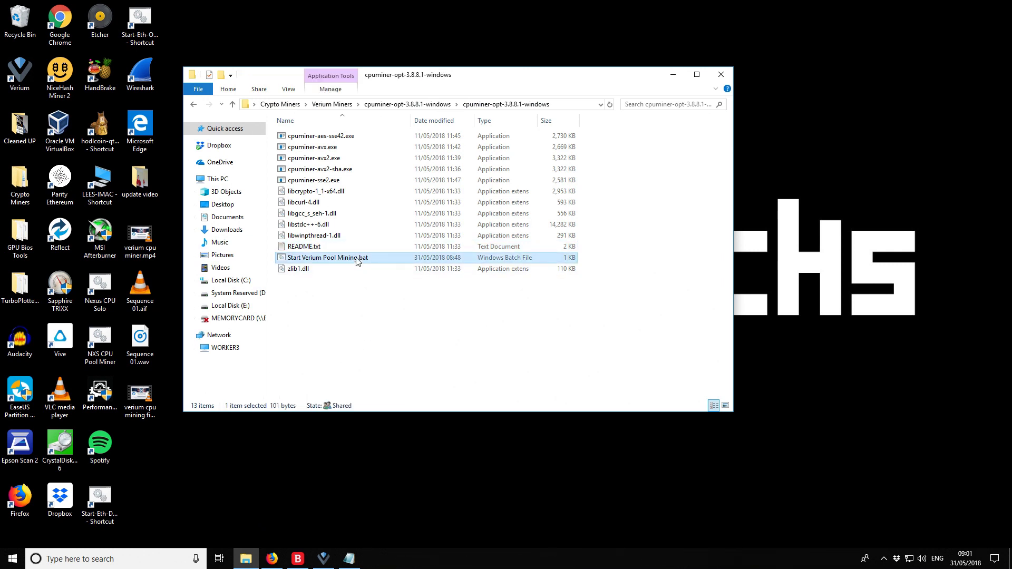
left_click(233, 105)
left_click(234, 105)
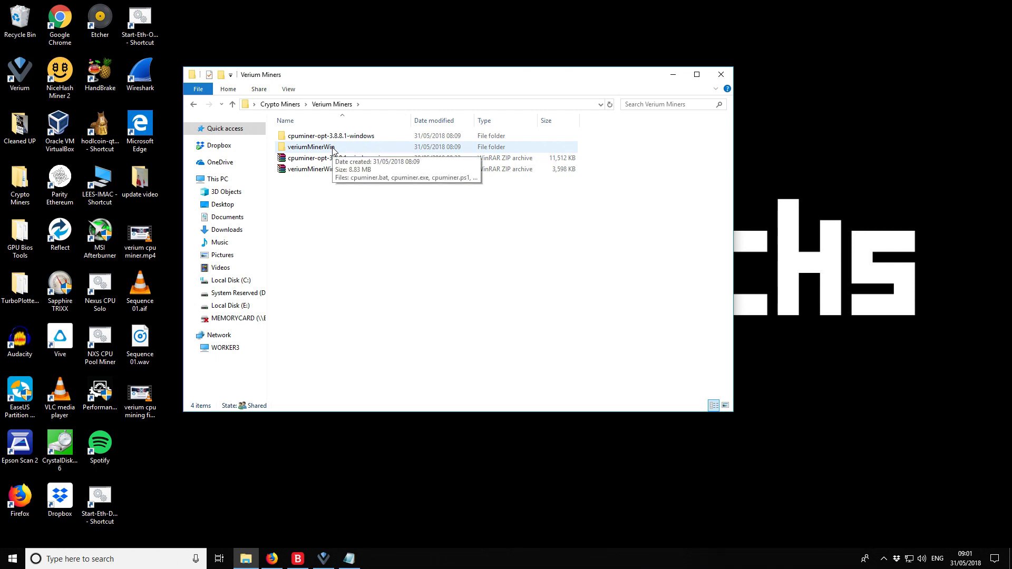
Paste Start Verium Pool Mining.bat into veriumMinerWin and open the copy for editing
double_click(332, 148)
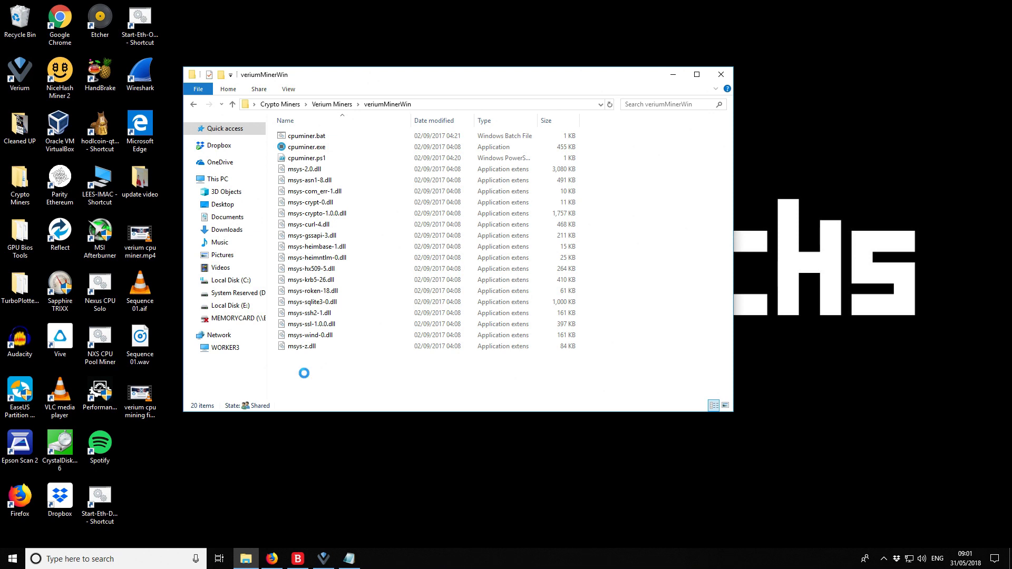
right_click(304, 157)
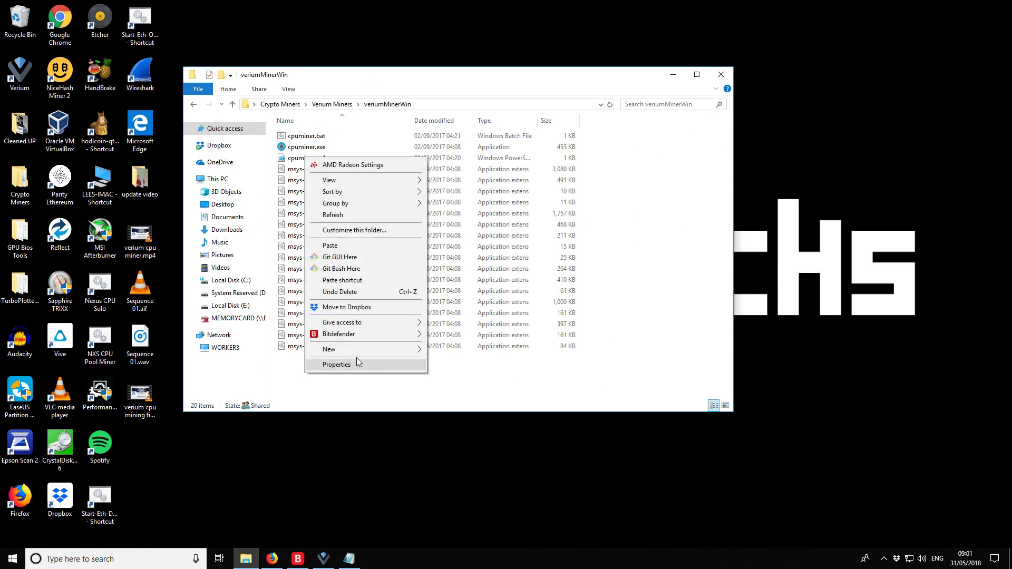
mouse_move(367, 348)
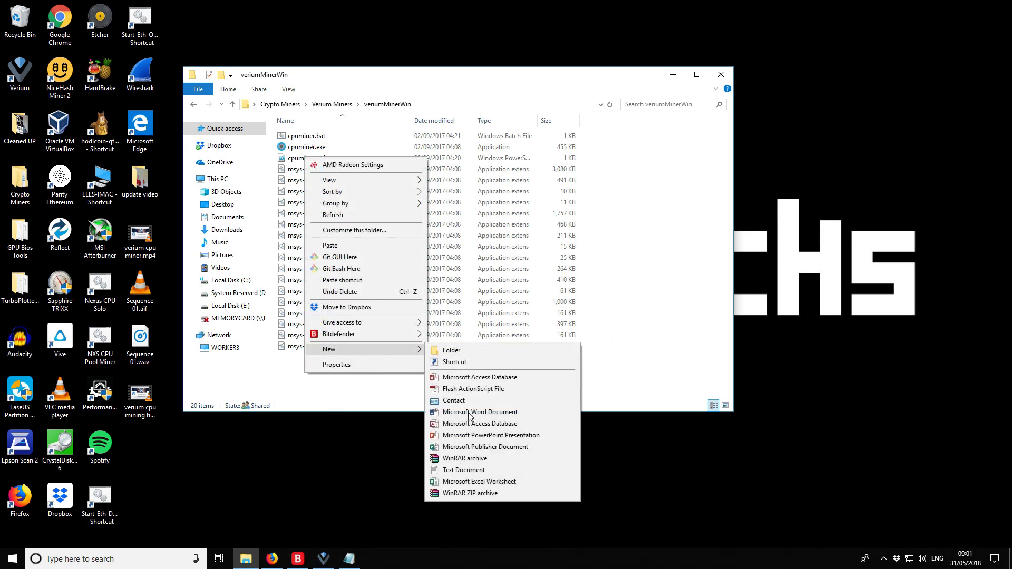
left_click(331, 395)
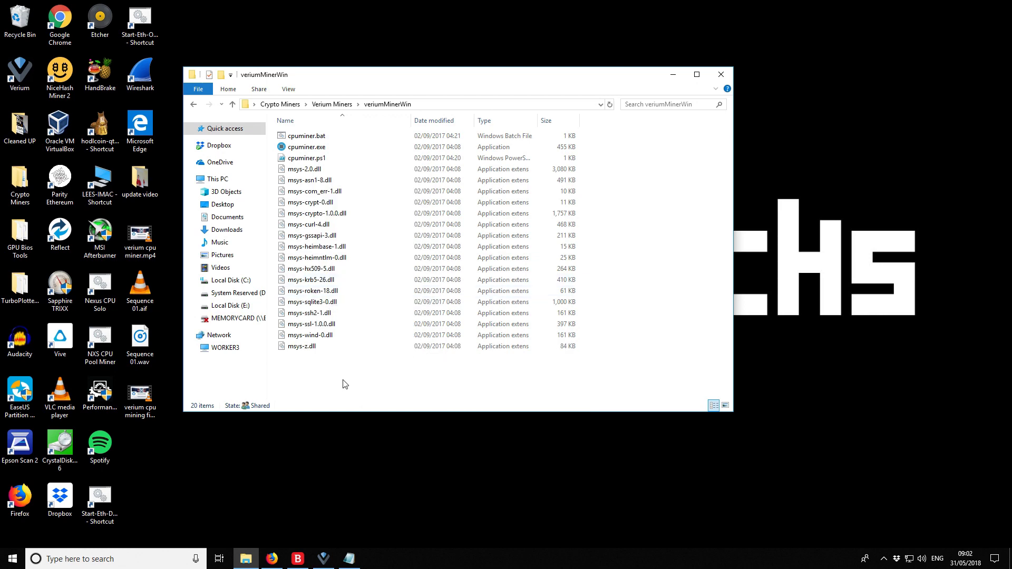
left_click(344, 382)
left_click(348, 358)
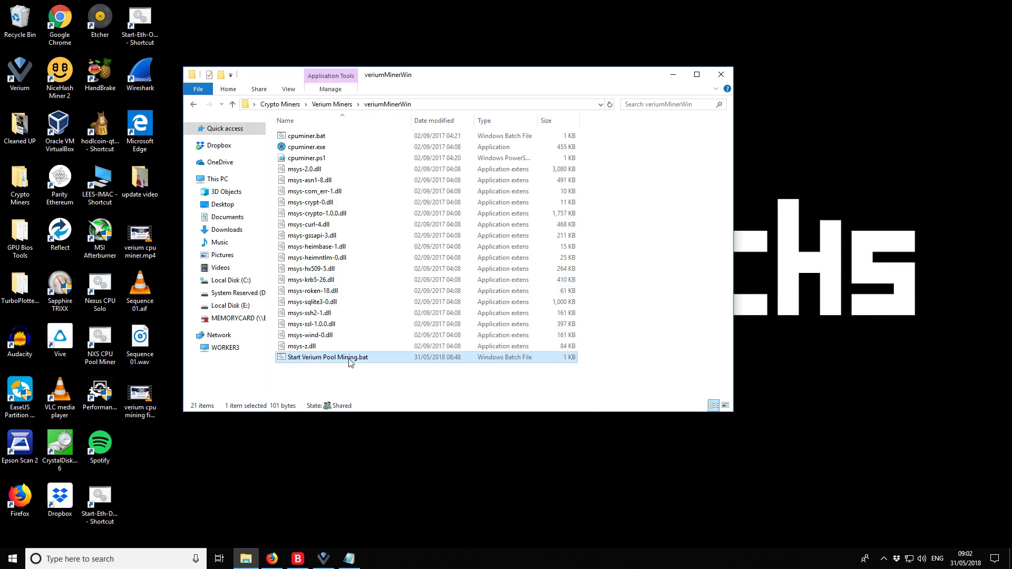
right_click(350, 360)
left_click(384, 105)
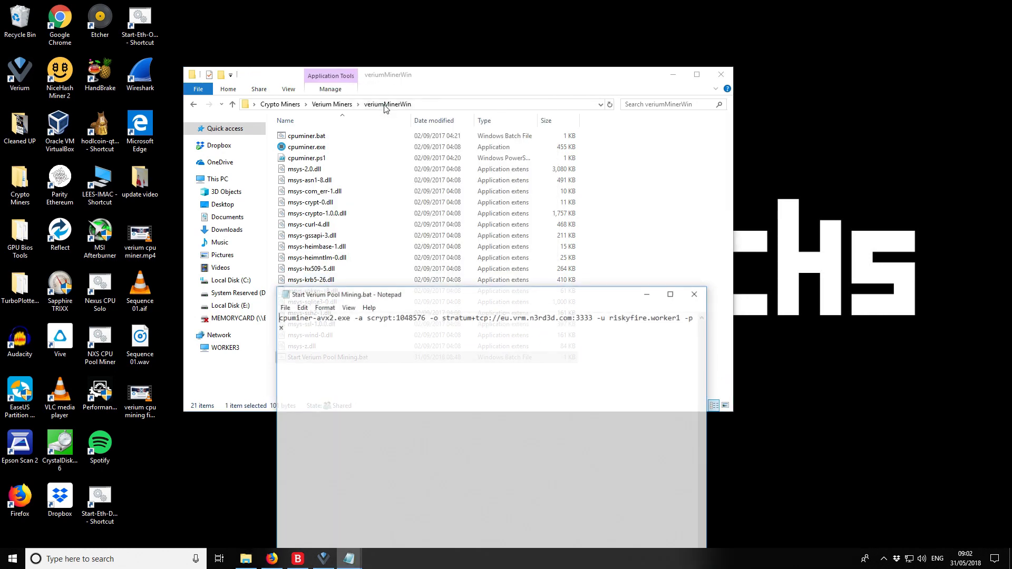
Open cpuminer.bat from veriumMinerWin to view its contents
left_click(308, 136)
right_click(307, 135)
left_click(343, 144)
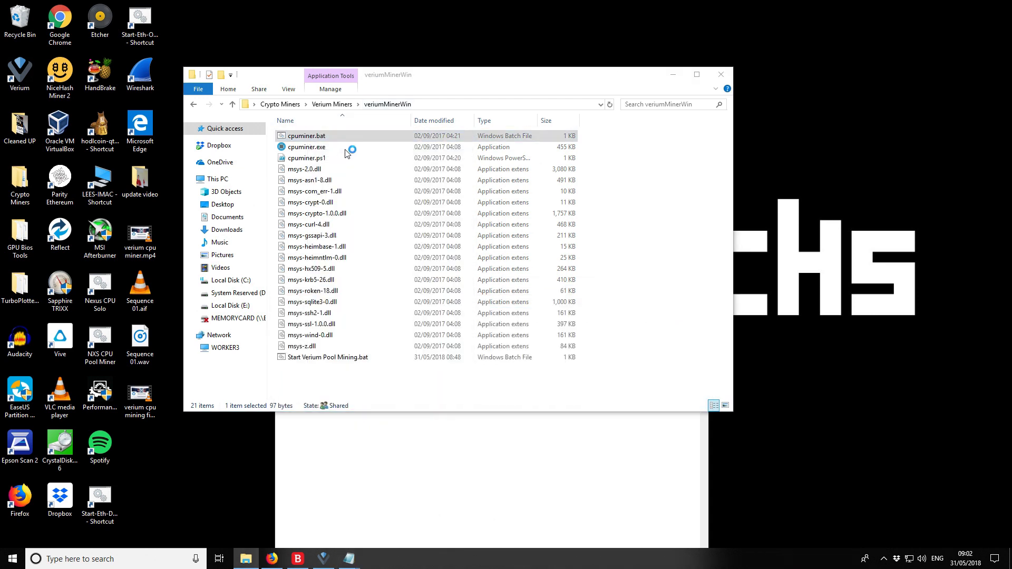
Get past the SmartScreen warning with Run anyway, then close the cpuminer.bat text
left_click(445, 213)
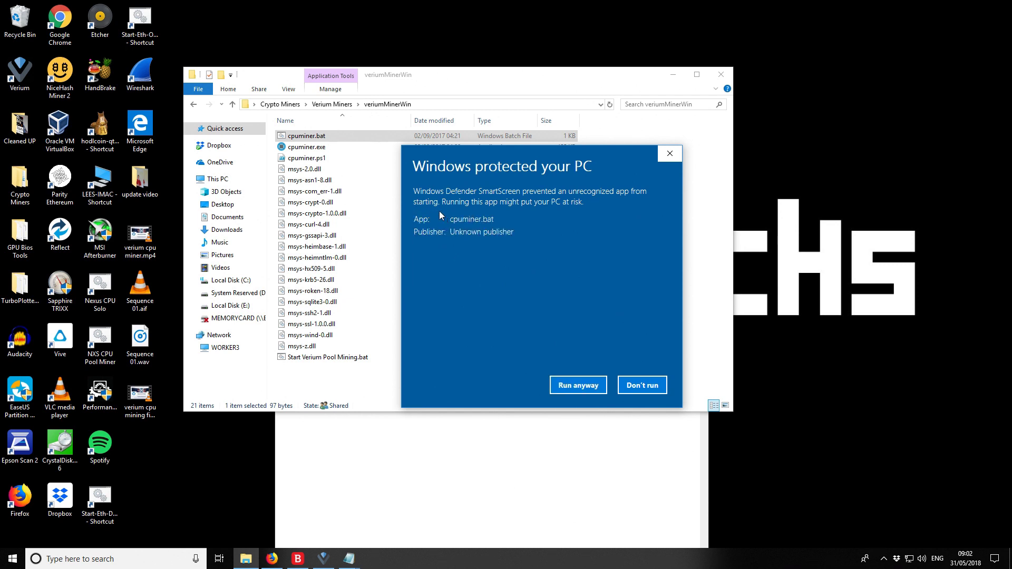
left_click(583, 390)
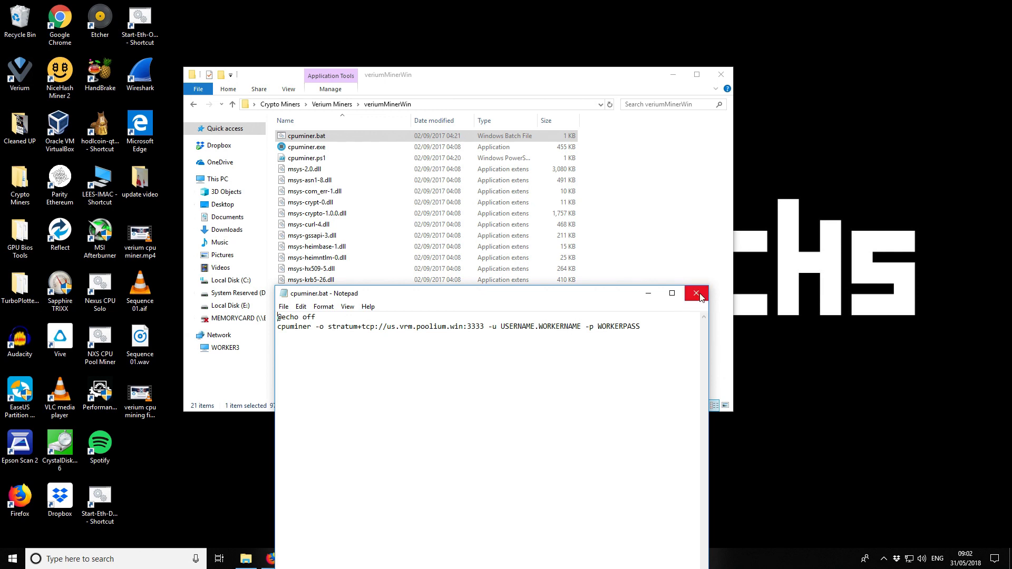
left_click(696, 294)
Delete '-avx2.exe -a scrypt:1048576' from Start Verium Pool Mining.bat, save, and close Notepad
double_click(343, 358)
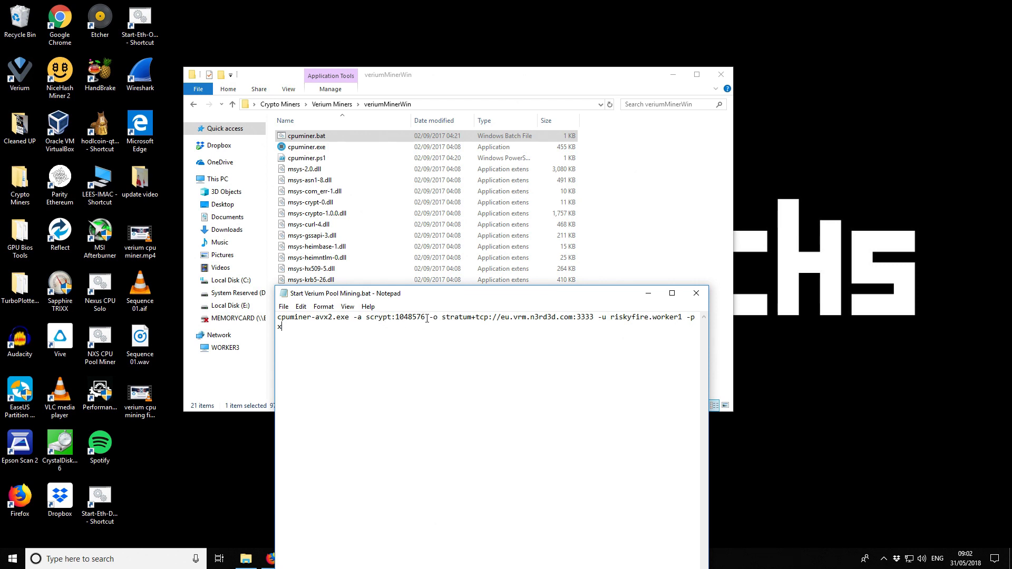
left_click_drag(427, 319, 313, 320)
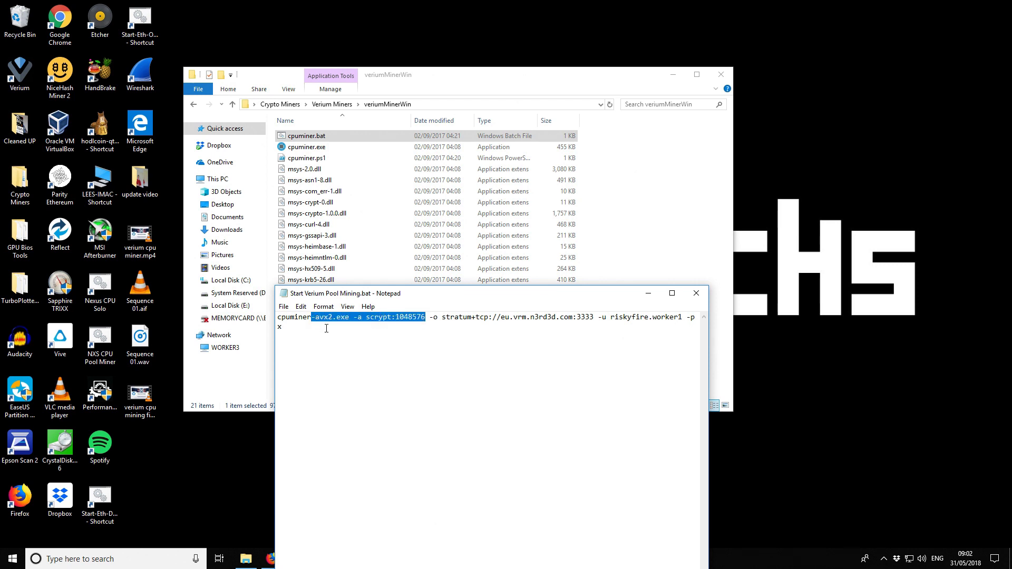
key("Delete")
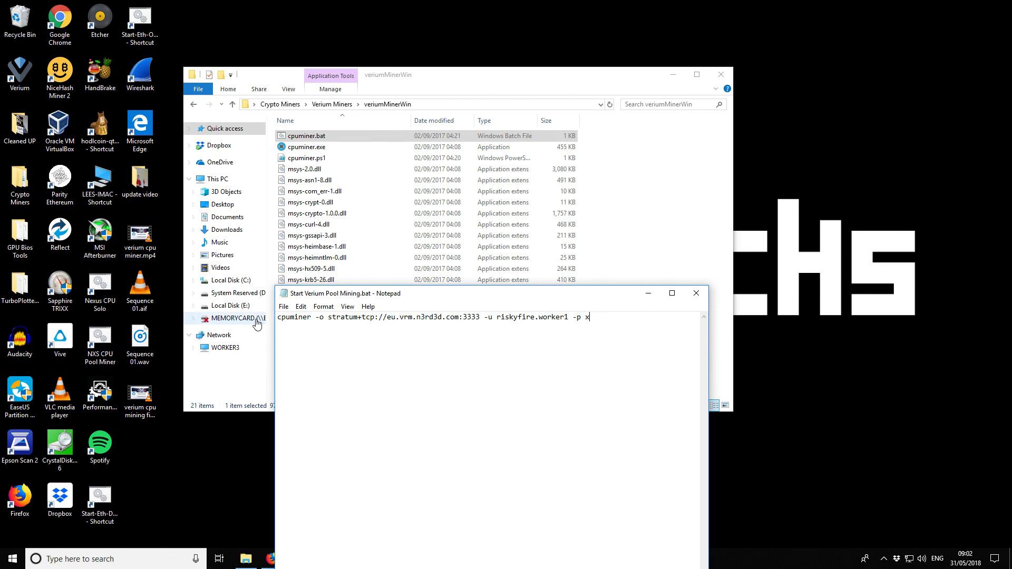
left_click(284, 307)
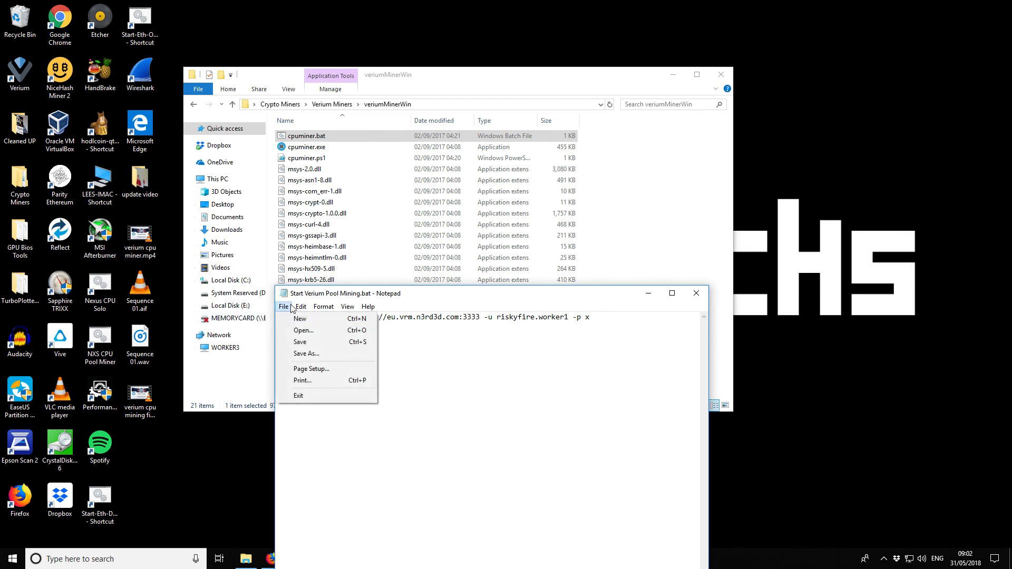
left_click(305, 341)
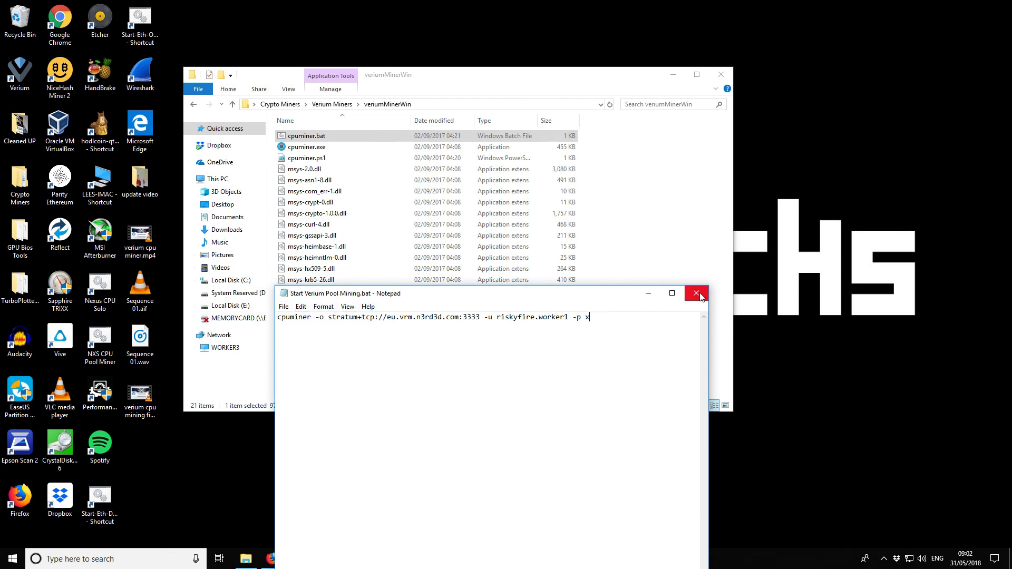
left_click(696, 294)
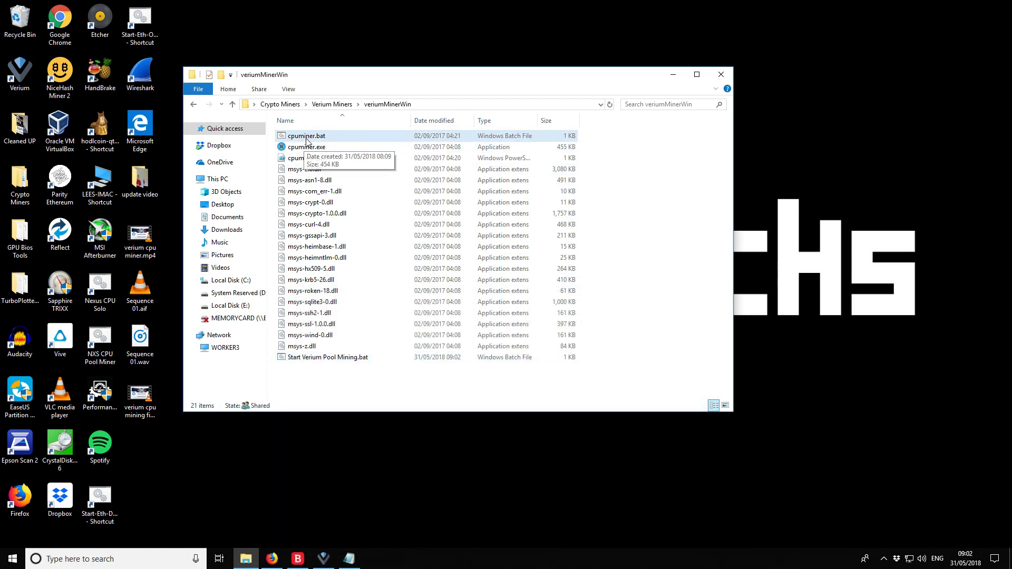
Launch Start Verium Pool Mining.bat and move the miner console up and right, with Explorer minimized
double_click(326, 359)
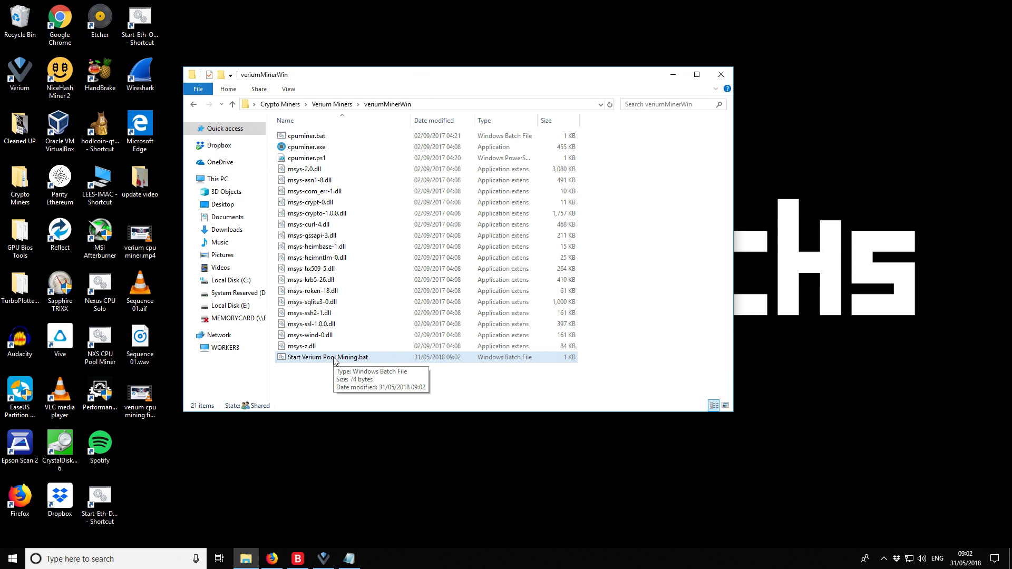
double_click(334, 358)
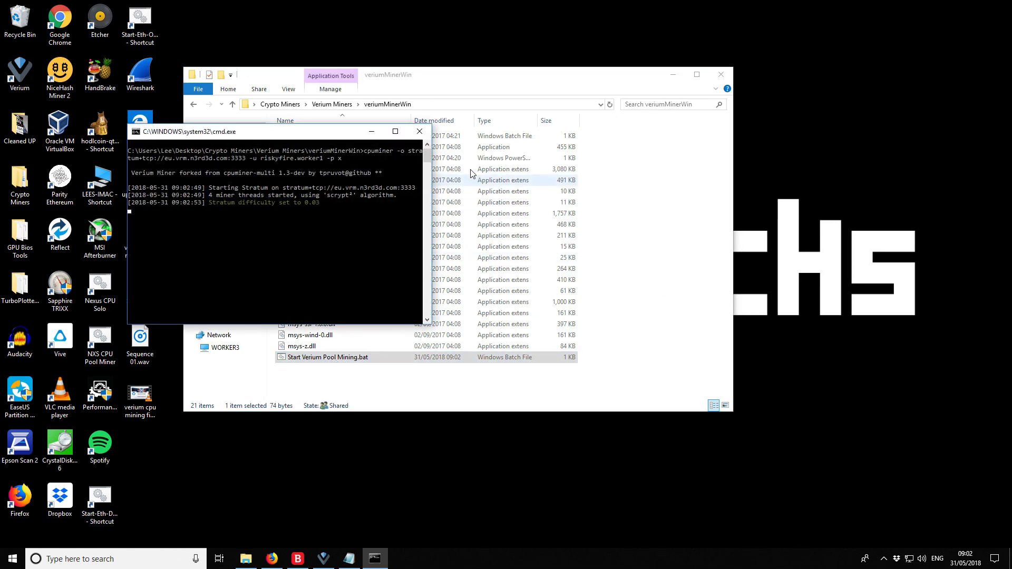
left_click(672, 74)
left_click_drag(341, 134, 397, 87)
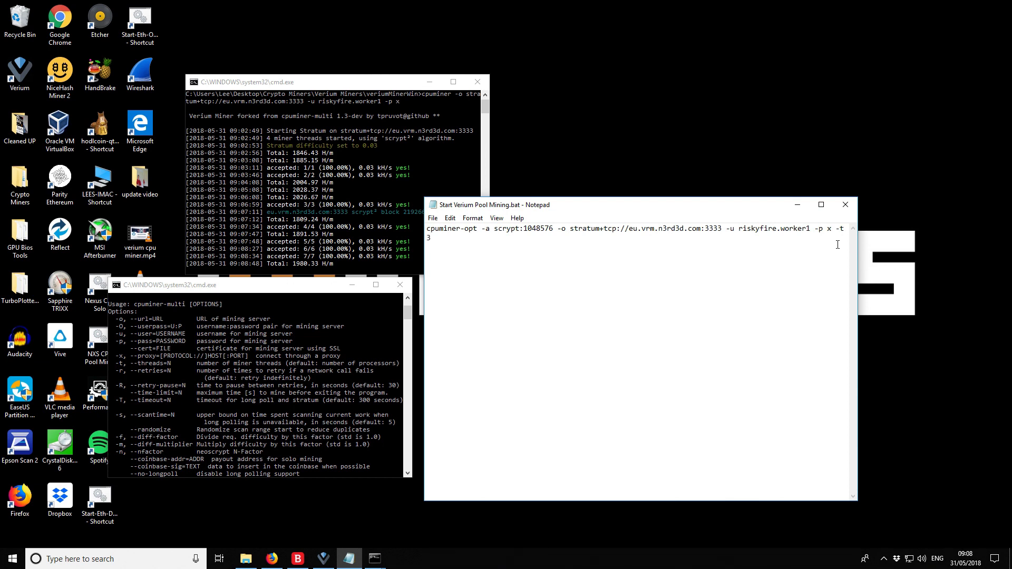
Widen Notepad and change the trailing -t 3 thread count in the cpuminer-opt command
left_click_drag(858, 243, 869, 243)
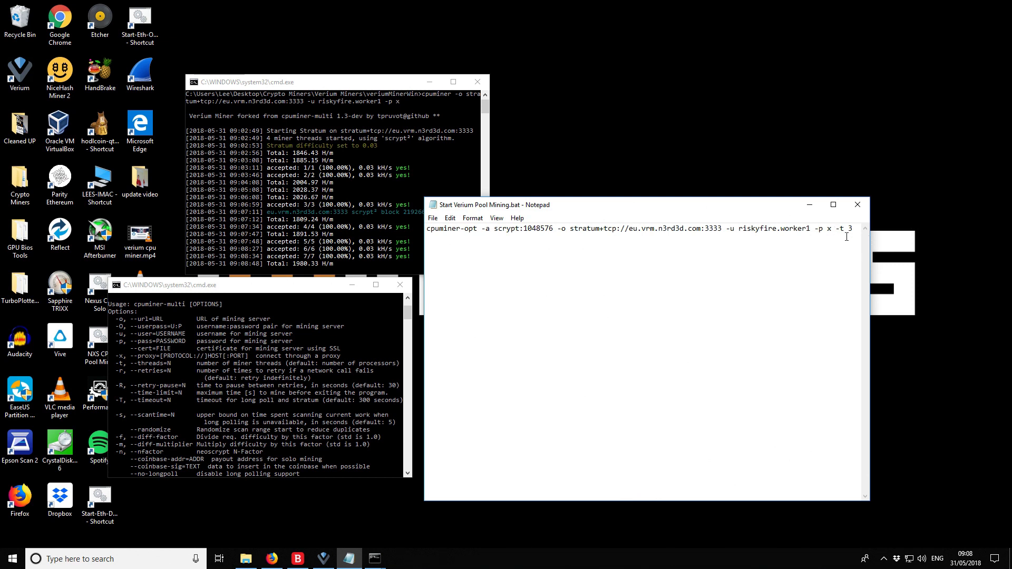
key("BackSpace")
type("1")
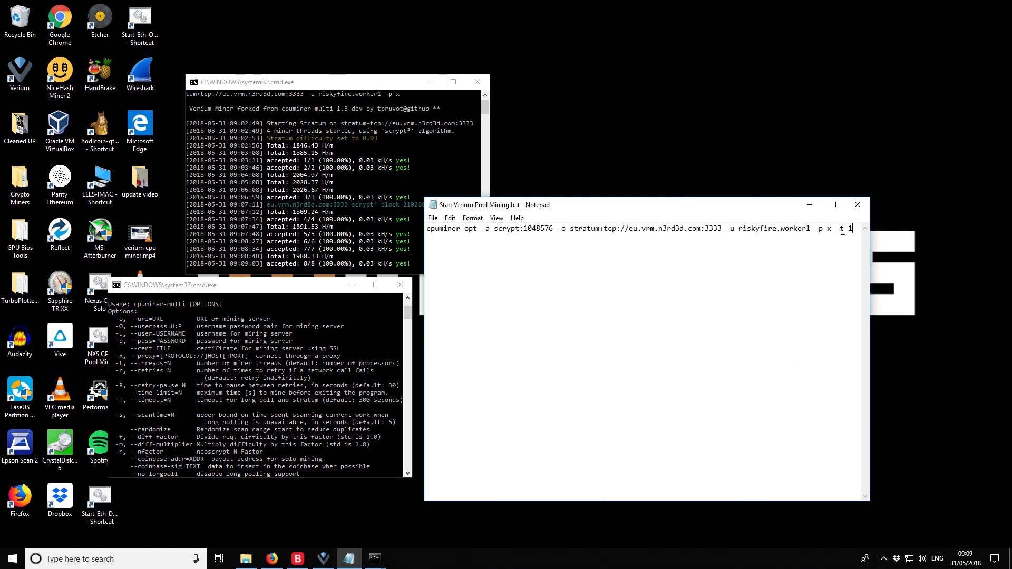
left_click_drag(837, 230, 854, 229)
left_click(854, 229)
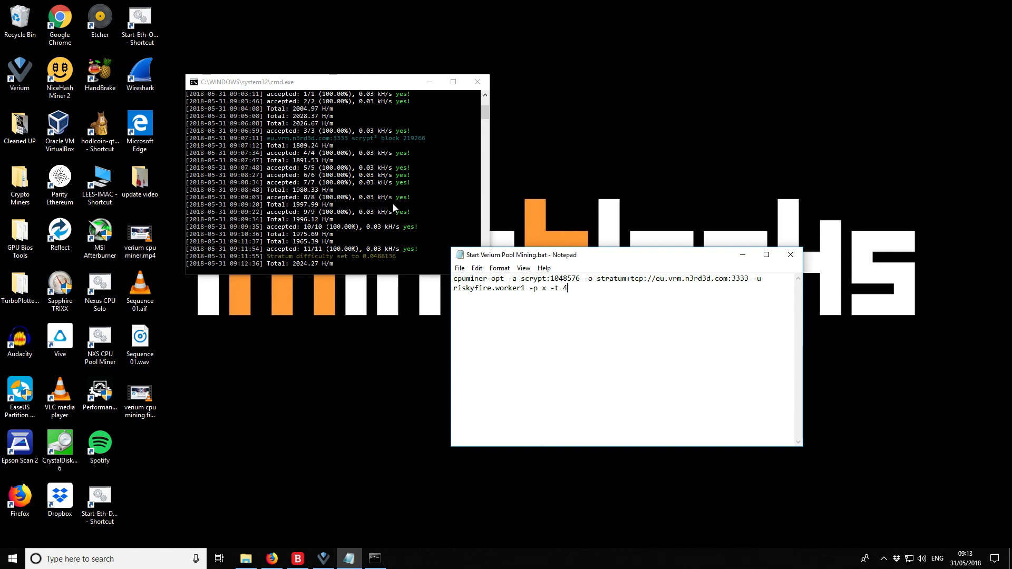
Switch from Verium Vault to the n3rd3d dashboard showing 1,966.08 H/m and 1,512 pool workers
left_click(323, 559)
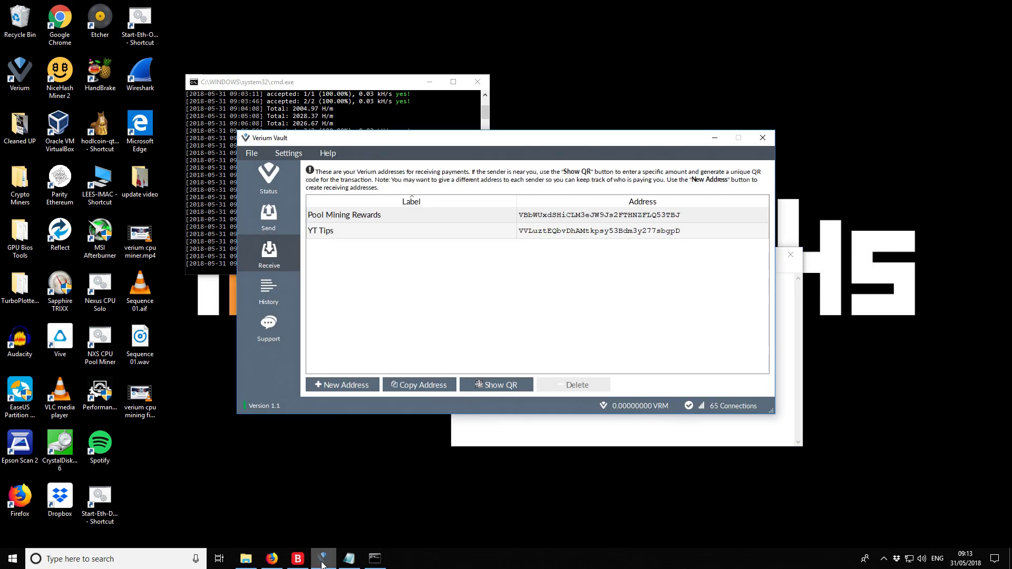
left_click(272, 560)
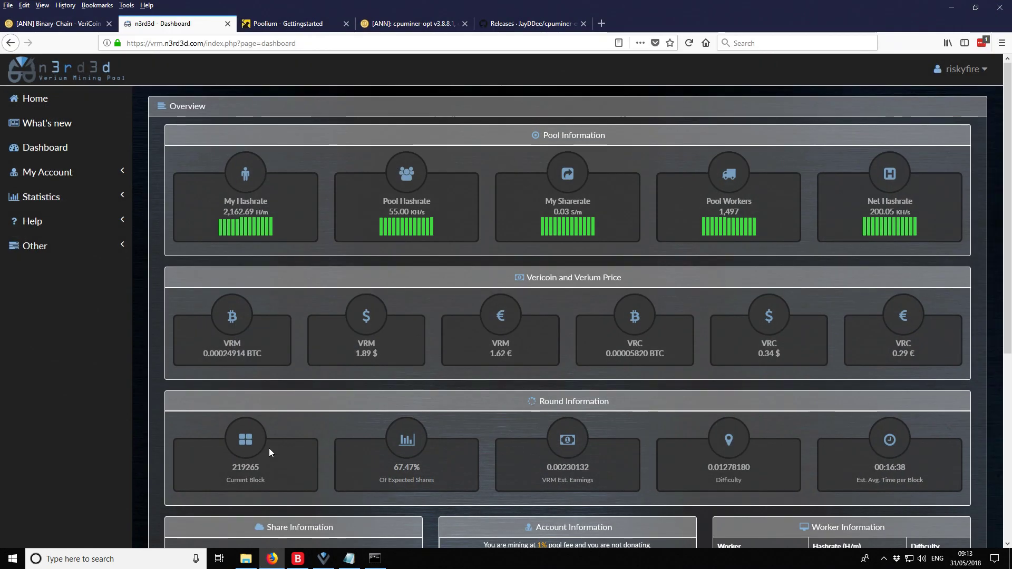
mouse_move(216, 224)
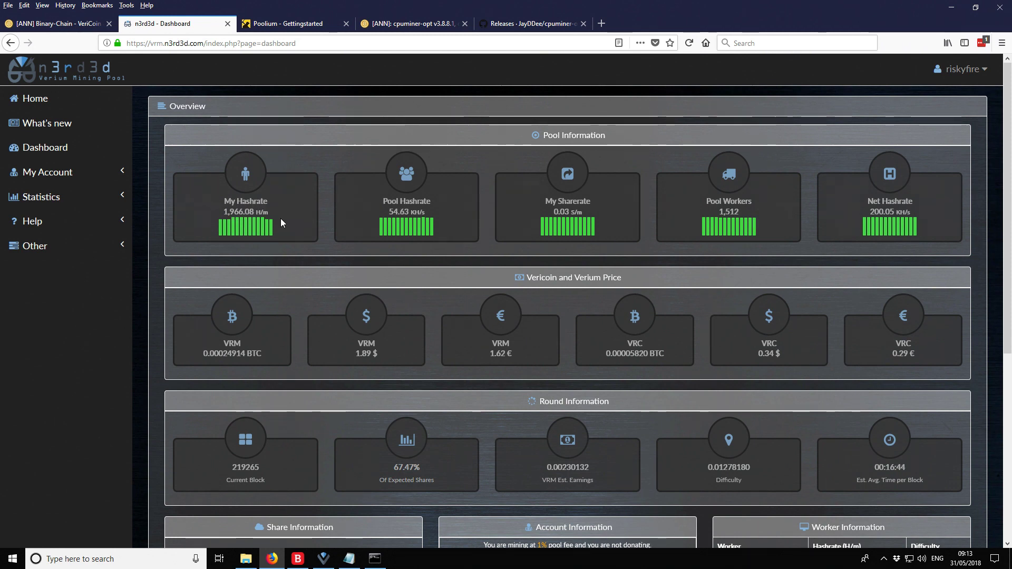
mouse_move(265, 227)
Minimize Firefox and Verium Vault, check the -t 4 ending, then close Notepad and the miner console
left_click(951, 7)
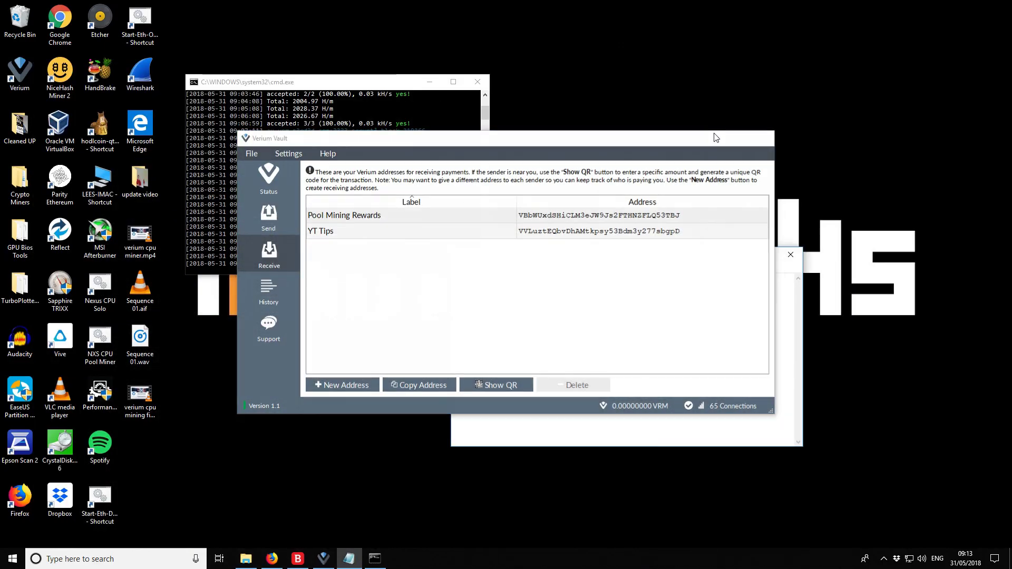
left_click(814, 141)
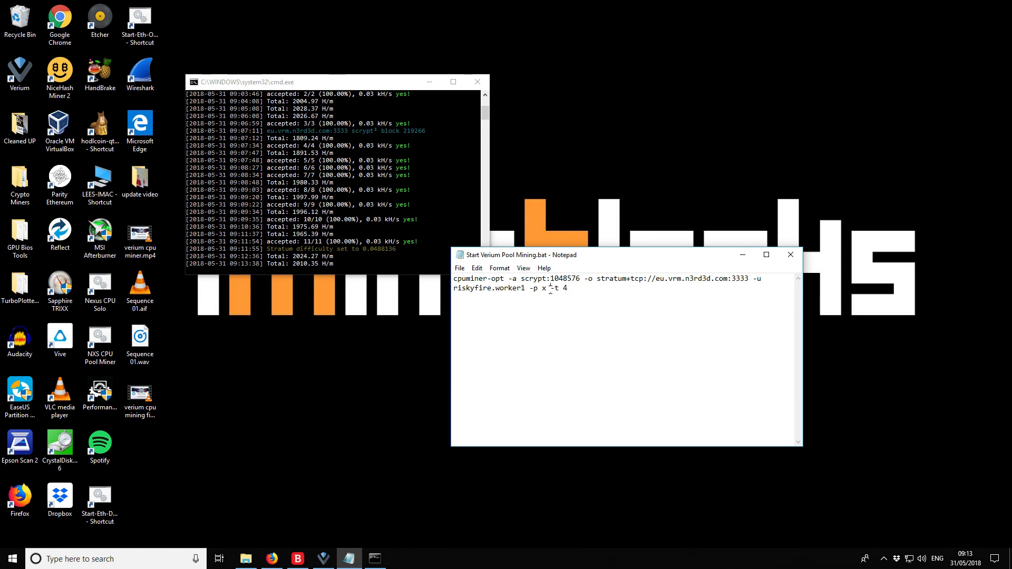
mouse_move(550, 287)
left_mouse_down()
mouse_move(569, 288)
mouse_move(551, 292)
left_mouse_up()
left_click(572, 289)
key("alt+F4")
left_click(477, 82)
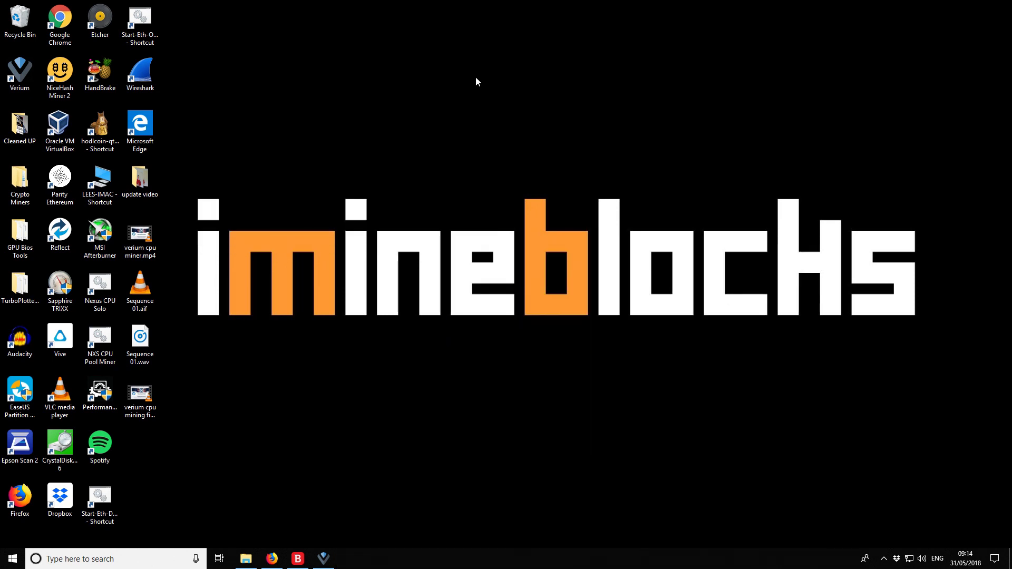